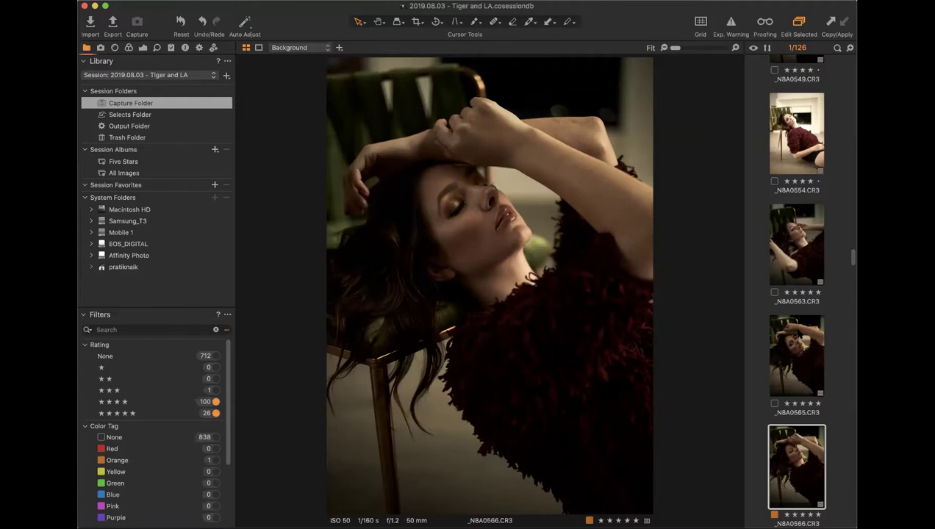
Compare the neighbouring five-star shots _N8A0565.CR3 and _N8A0563.CR3, and return to _N8A0566.CR3.
left_click(799, 335)
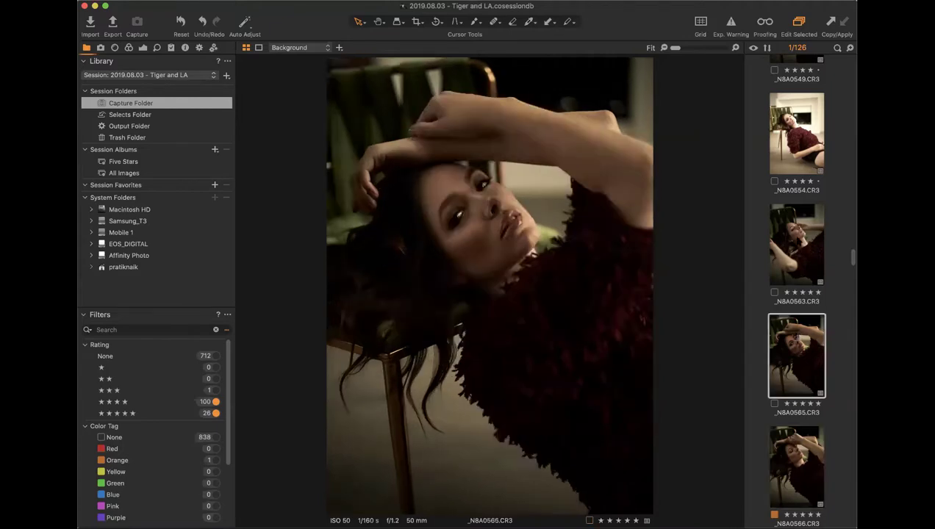
left_click(794, 240)
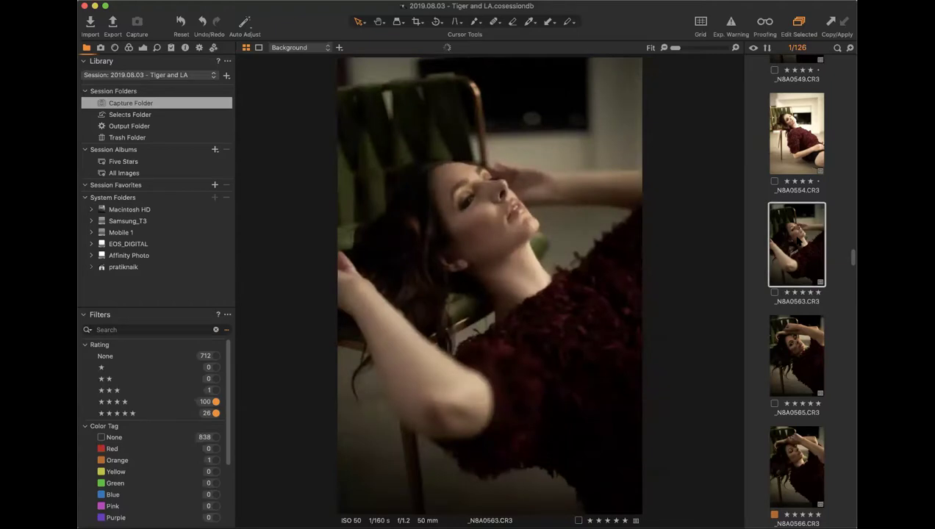
left_click(793, 325)
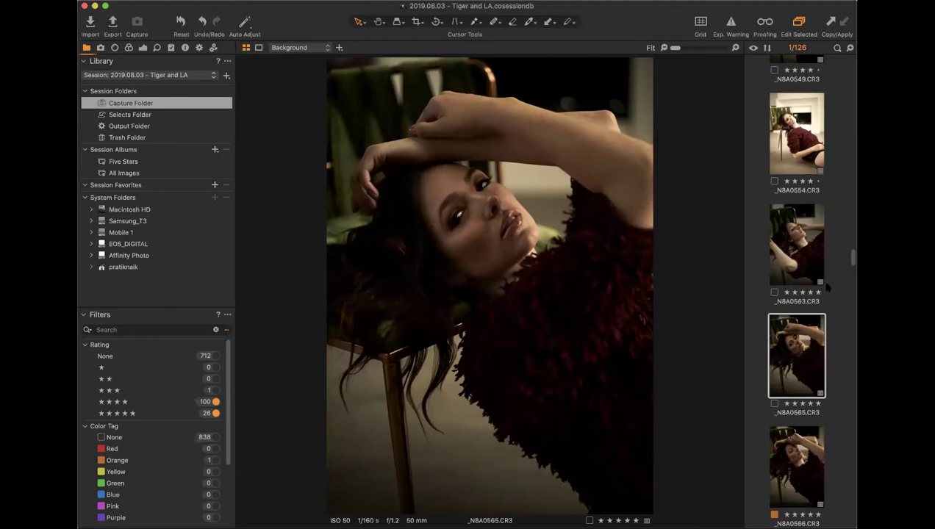
left_click(823, 331, "super")
left_click(823, 331)
left_click(794, 463)
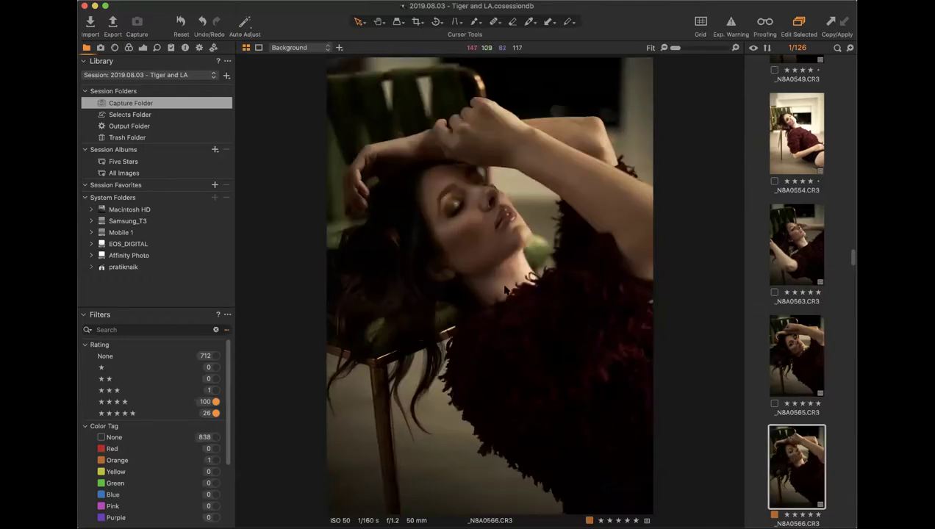
Reset all adjustments on _N8A0566.CR3 and raise the background exposure to 0.47.
left_click(129, 48)
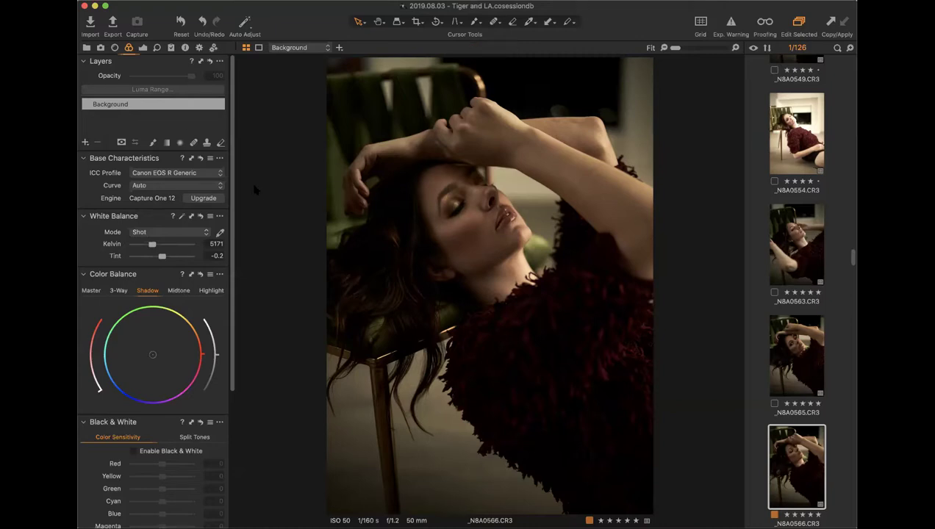
left_click(143, 48)
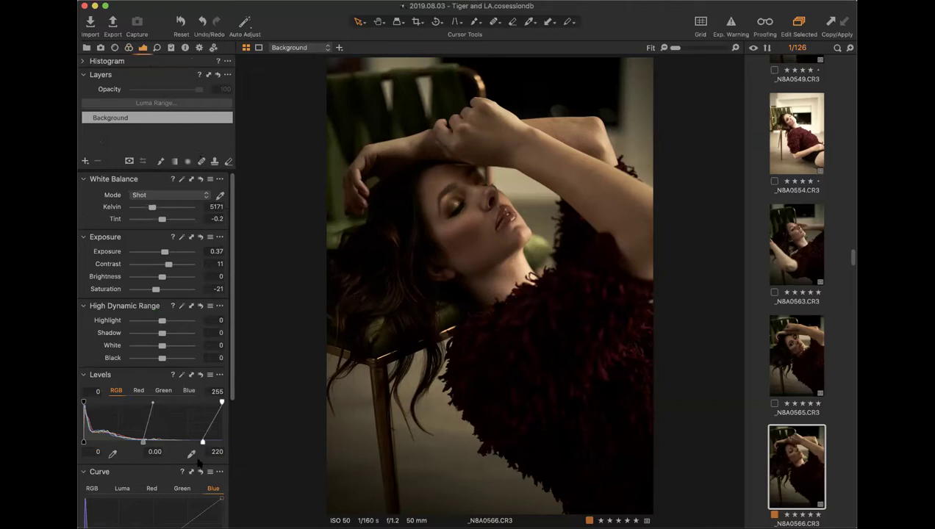
left_click(182, 24)
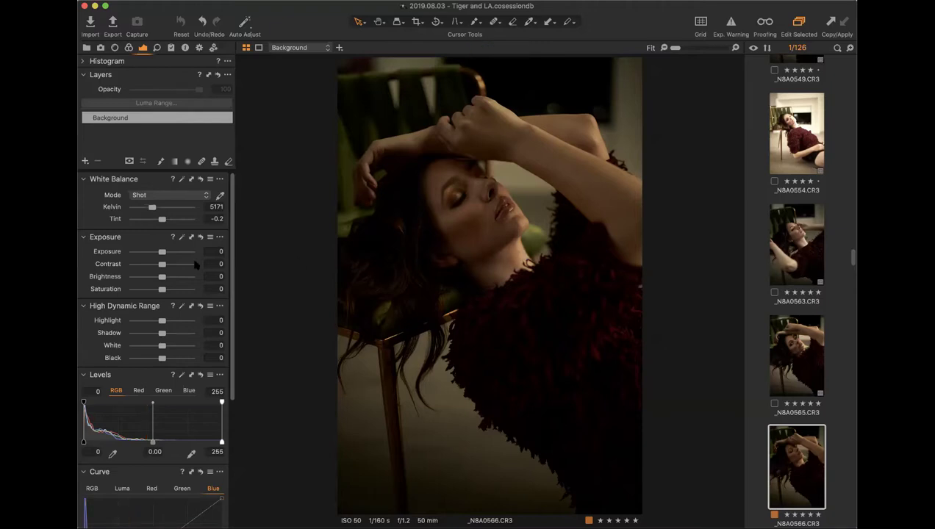
left_click_drag(163, 251, 170, 254)
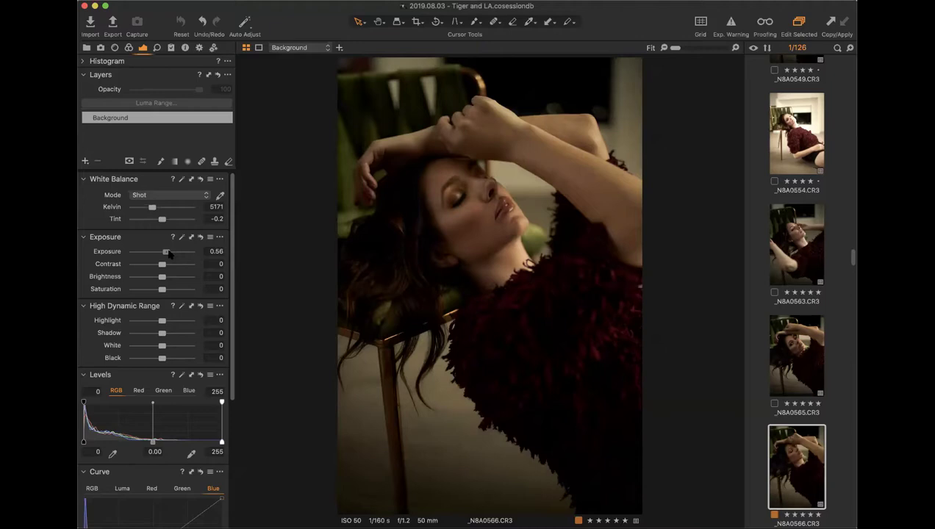
left_click_drag(167, 254, 166, 254)
Try lowering the background's highlights and lifting its shadows to 18, resetting both values to 0.
mouse_move(161, 320)
left_mouse_down()
mouse_move(139, 322)
mouse_move(156, 322)
left_mouse_up()
double_click(156, 321)
scroll(489, 286, "up", 3)
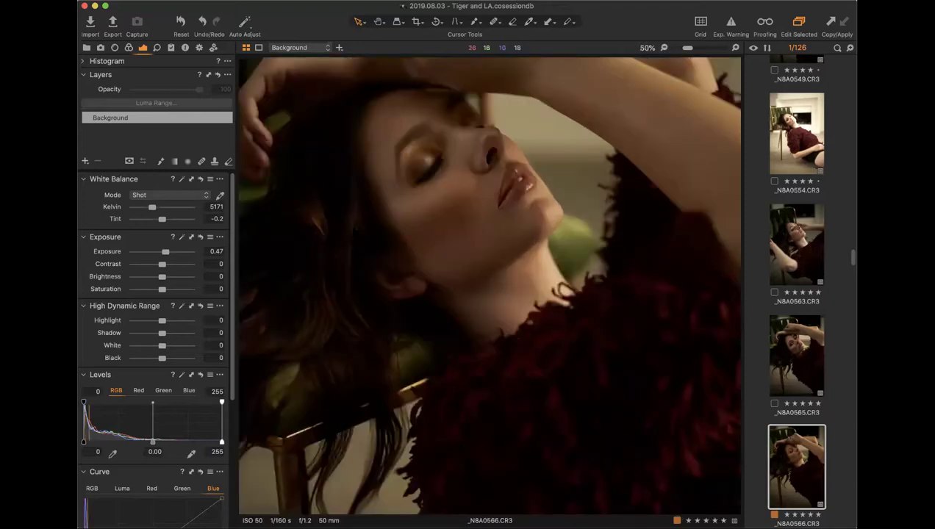
scroll(490, 287, "down", 2)
scroll(445, 293, "down", 1)
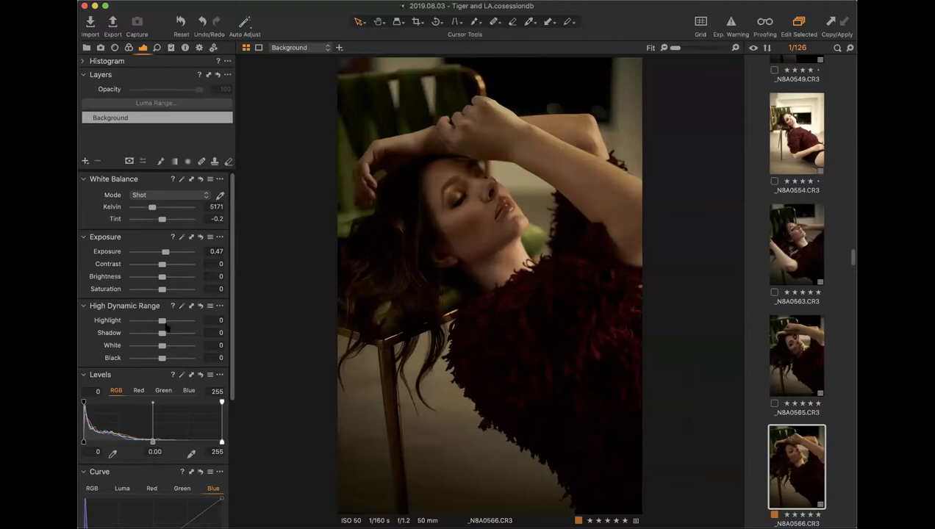
left_click_drag(161, 333, 167, 334)
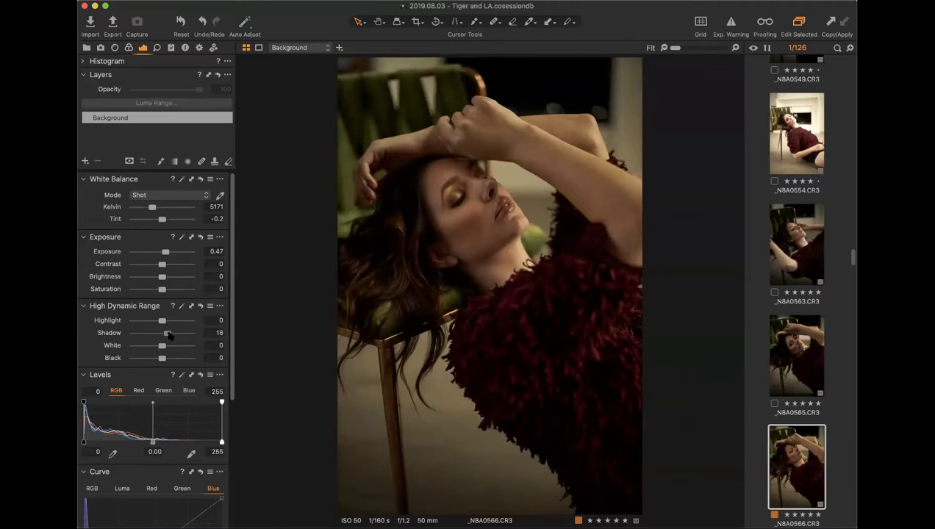
double_click(167, 333)
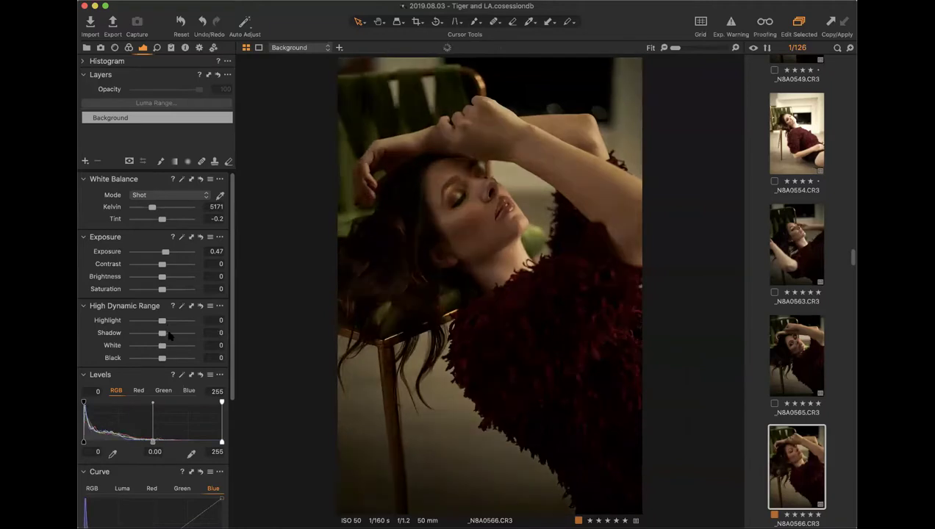
Add a new adjustment layer above the background and name it Shadows.
left_click(85, 161)
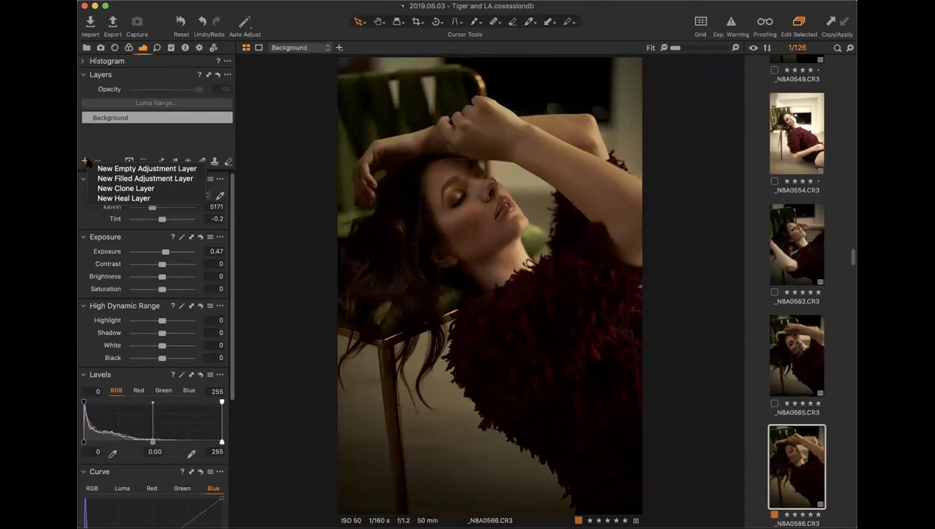
left_click(105, 148)
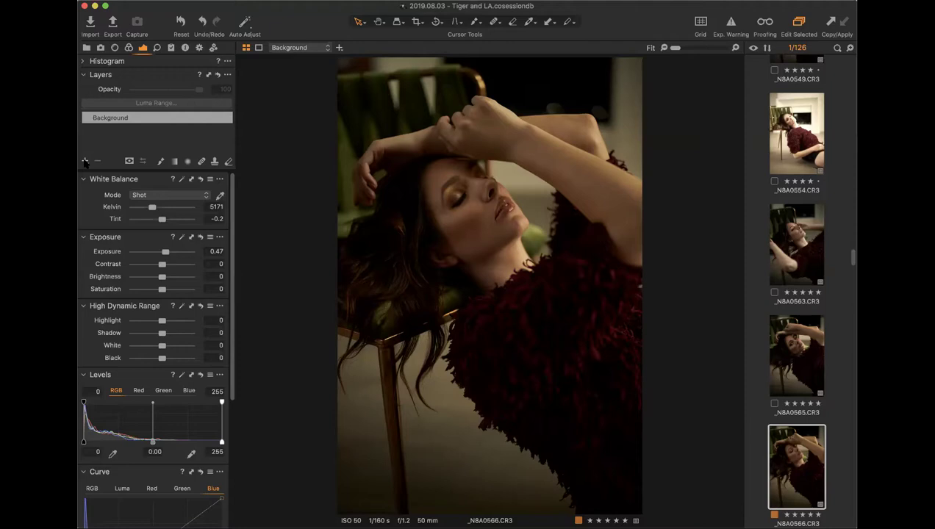
left_click(86, 162)
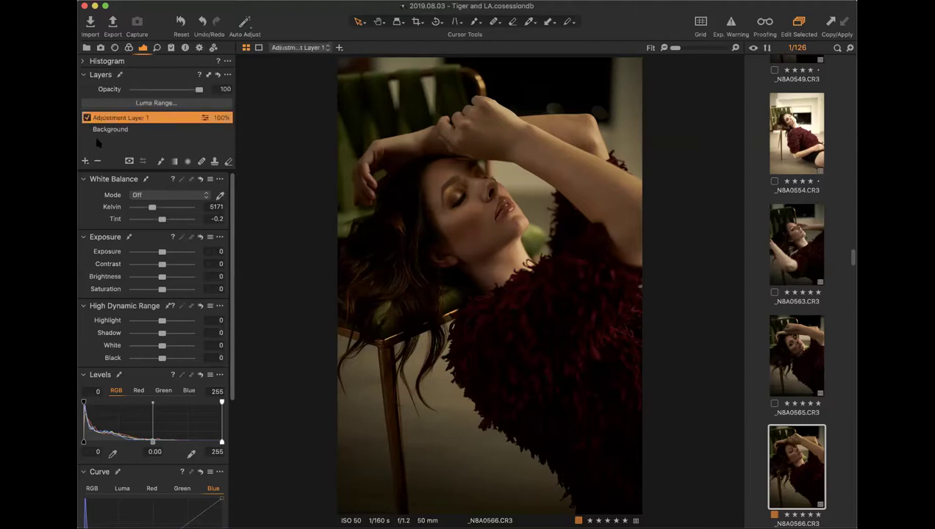
double_click(130, 117)
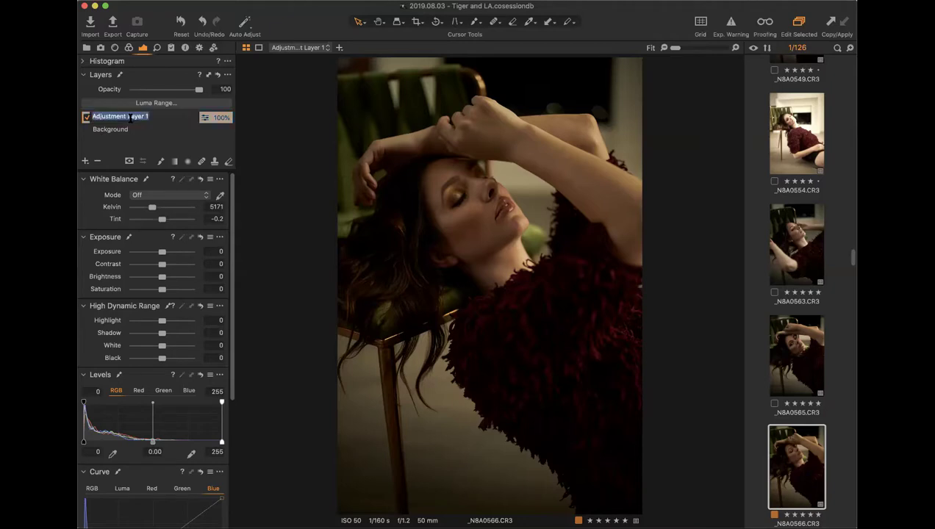
type("Shadows")
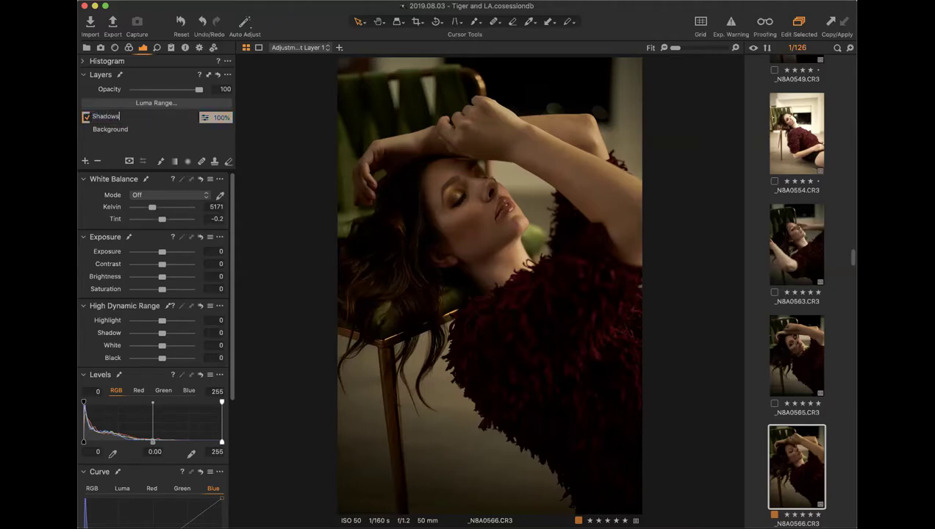
key("Return")
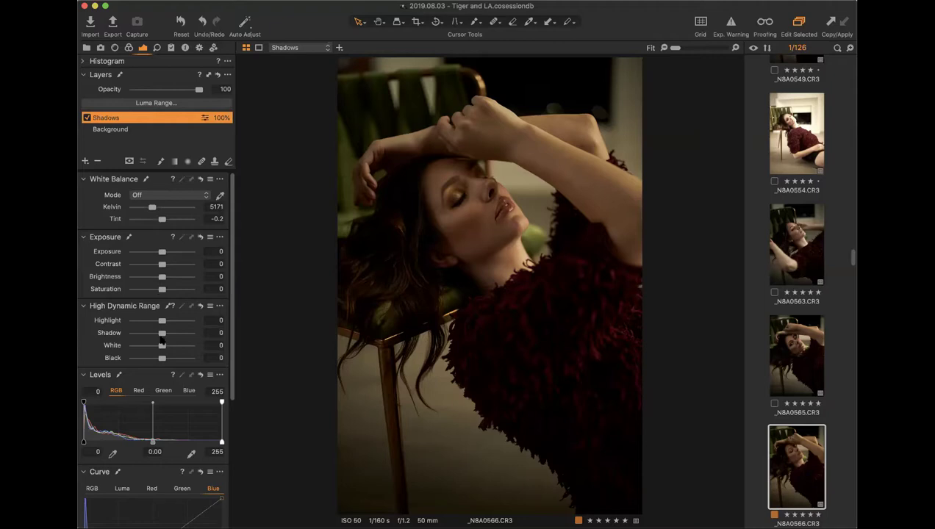
Try a shadow lift on the Shadows layer, reset it, and invert the layer's mask.
left_click_drag(172, 336, 174, 335)
double_click(174, 333)
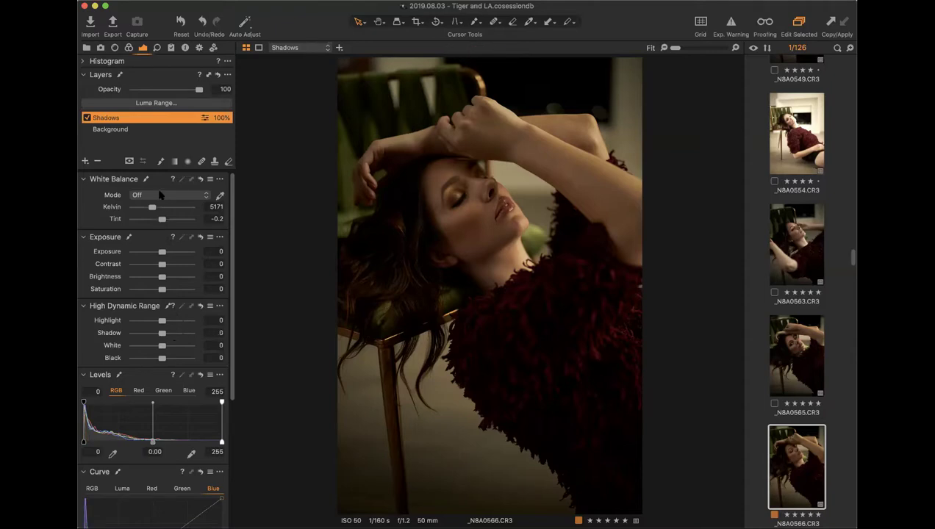
right_click(125, 120)
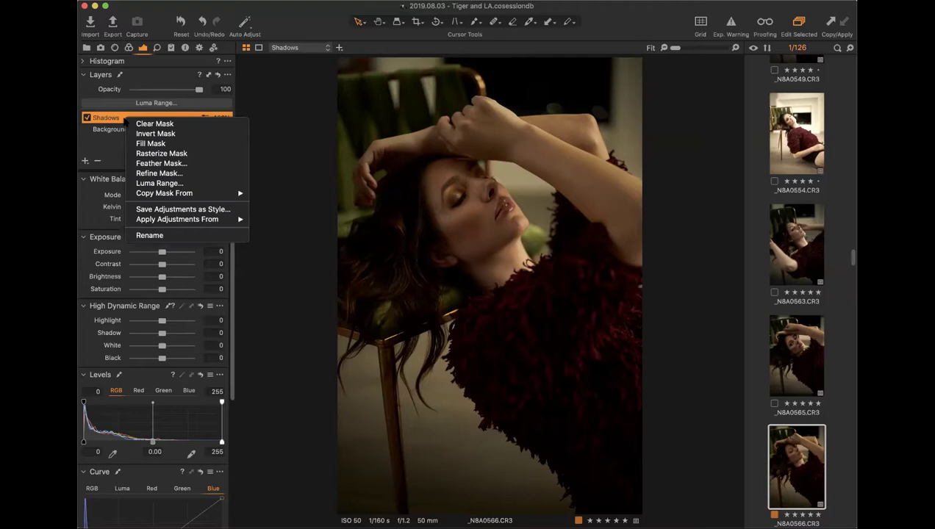
left_click(140, 133)
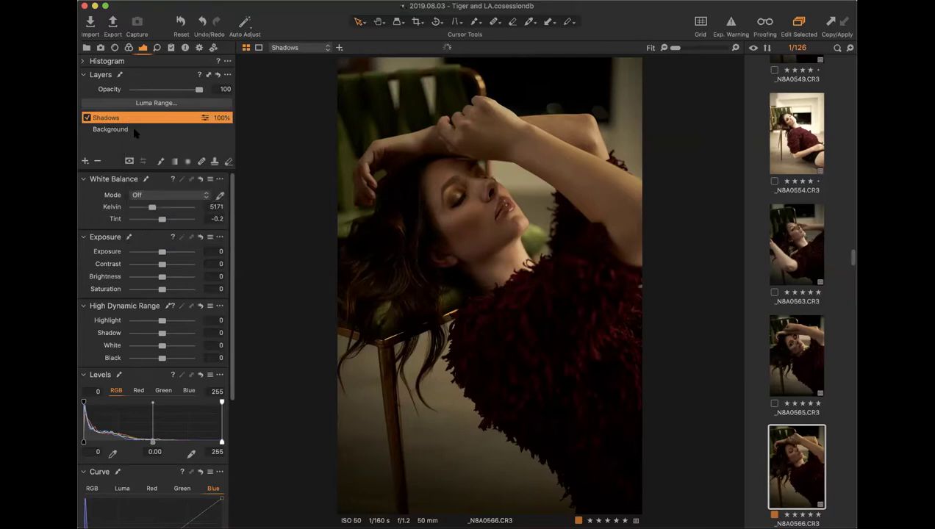
Try exposures of 1.36 and 1.25 on the Shadows layer, inverting its mask twice to compare the effect.
left_click_drag(162, 252, 171, 252)
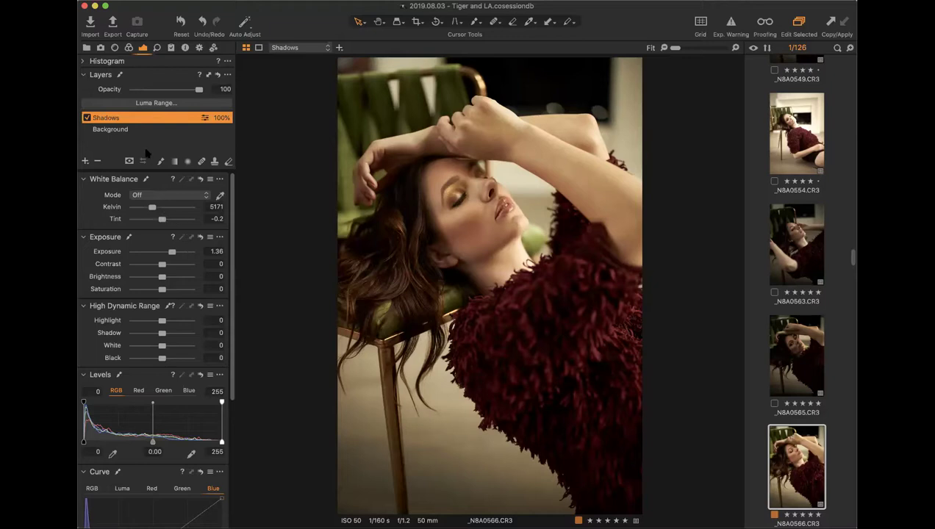
right_click(146, 120)
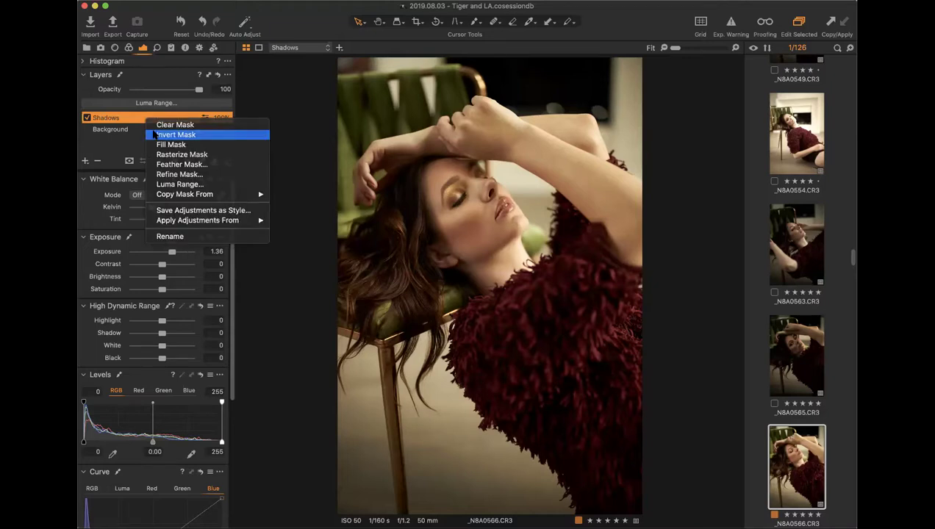
left_click(154, 134)
left_click_drag(172, 253, 171, 252)
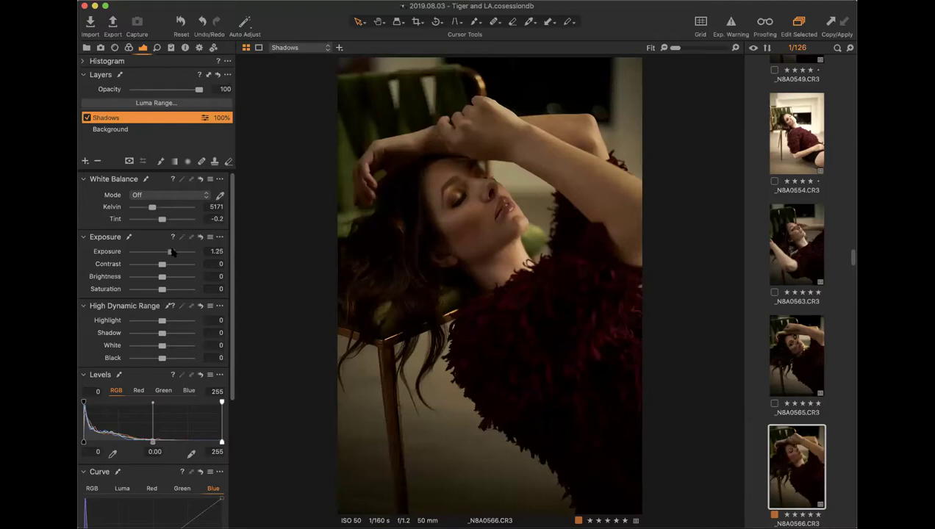
right_click(163, 122)
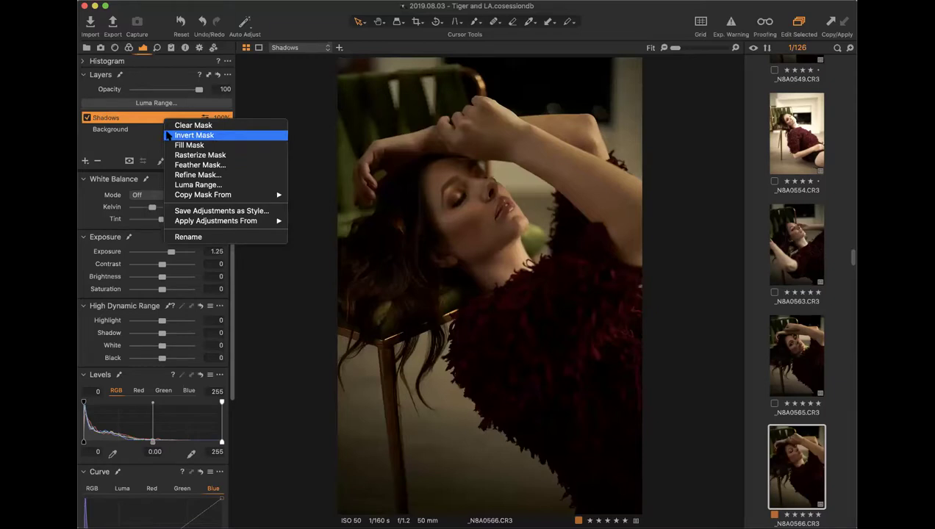
left_click(168, 135)
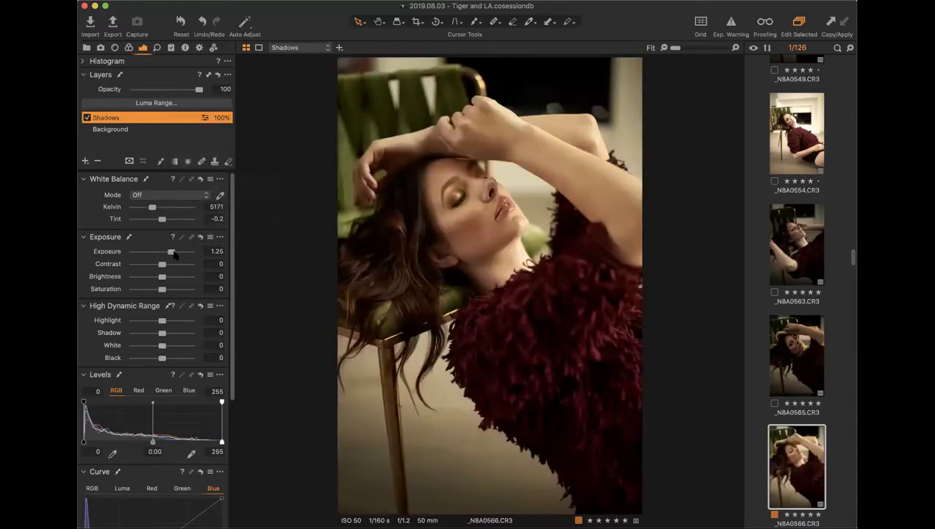
Compare exposure lifts of 1.6 and 1.76 with a High Dynamic Range shadow lift of 49 on the Shadows layer, resetting each.
left_click_drag(173, 254, 175, 255)
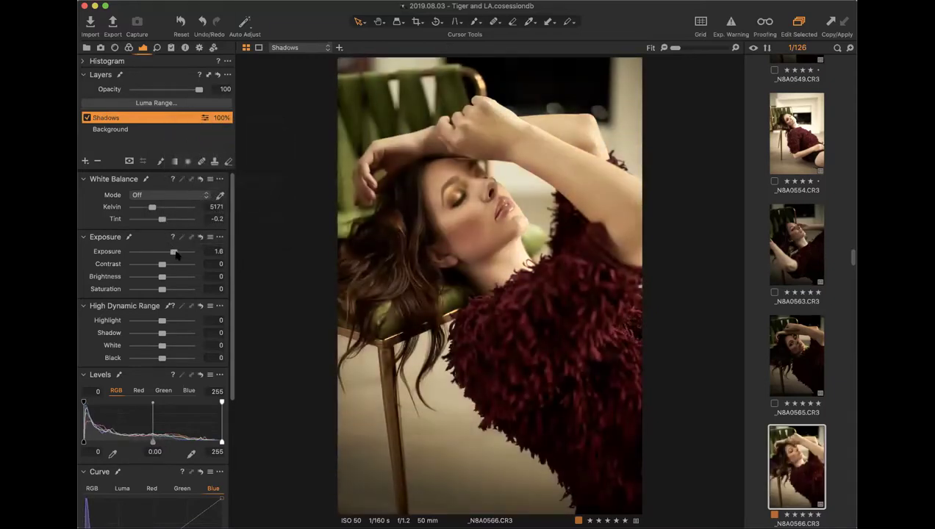
double_click(174, 252)
left_click_drag(160, 336, 178, 334)
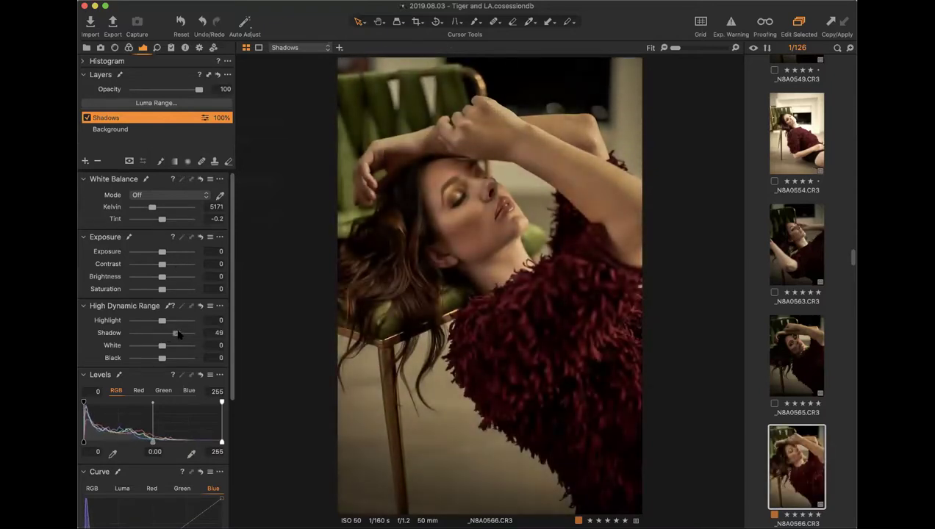
double_click(177, 333)
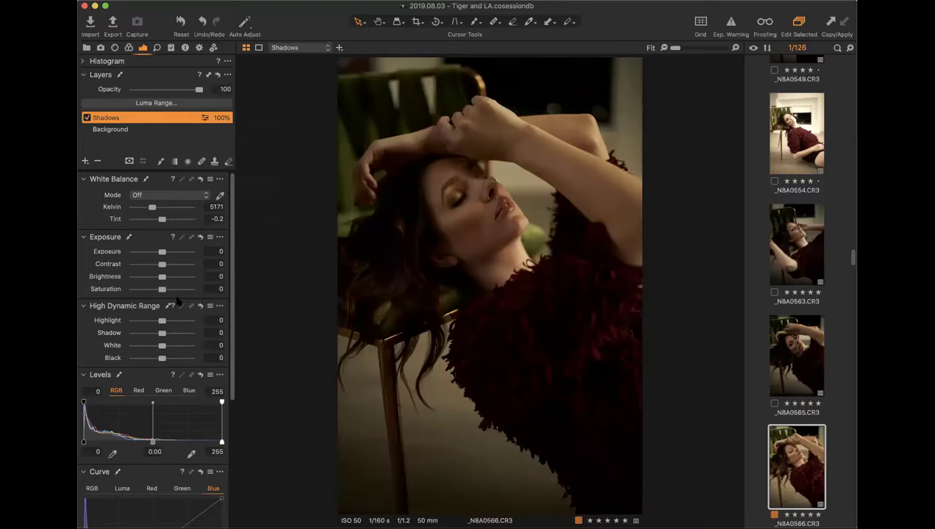
left_click_drag(162, 251, 178, 253)
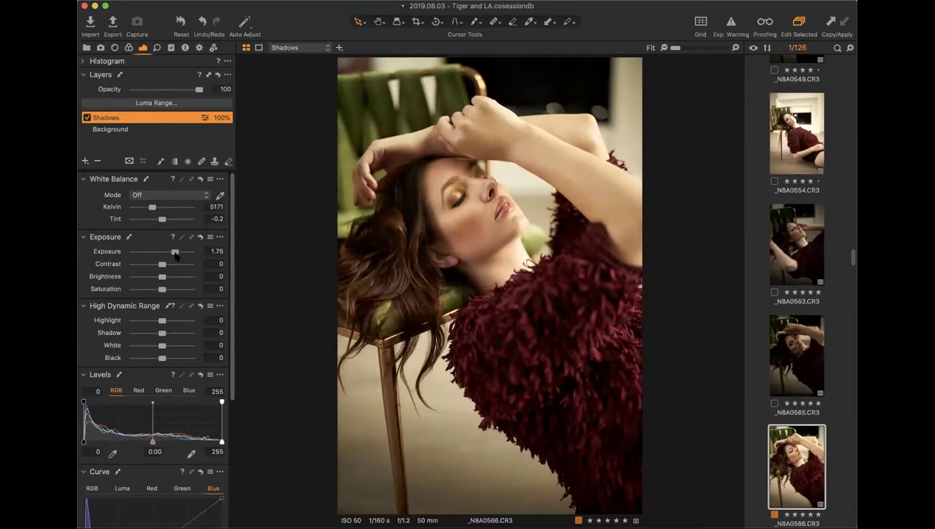
double_click(175, 252)
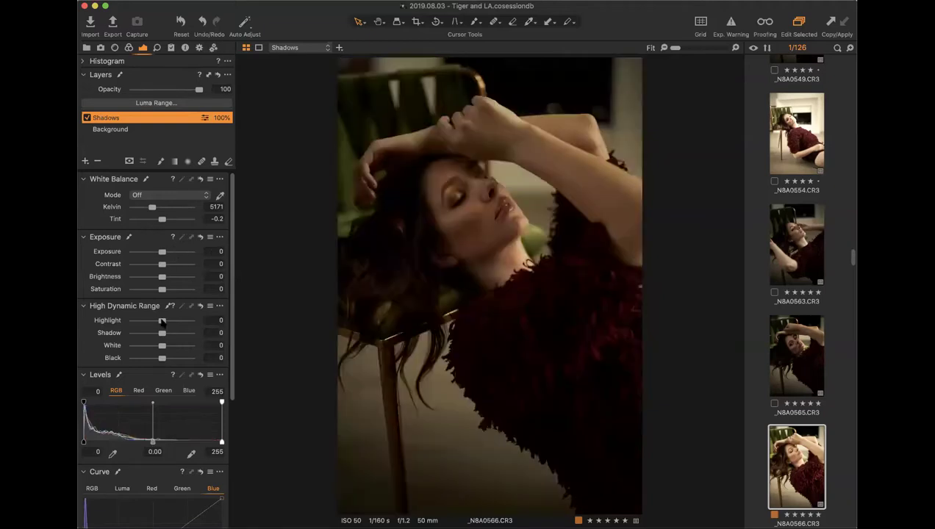
Set the Shadows layer's High Dynamic Range shadow value to 60 and invert its mask.
left_click_drag(171, 336, 180, 335)
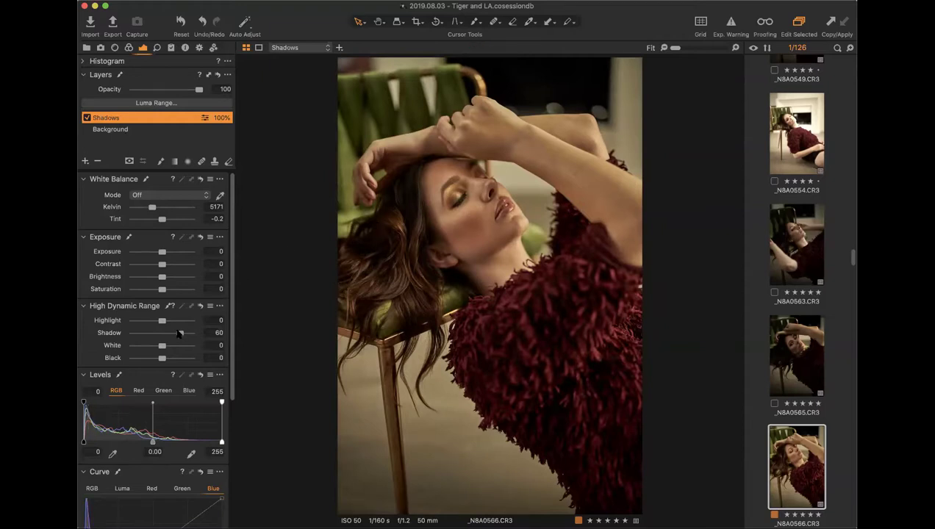
right_click(139, 120)
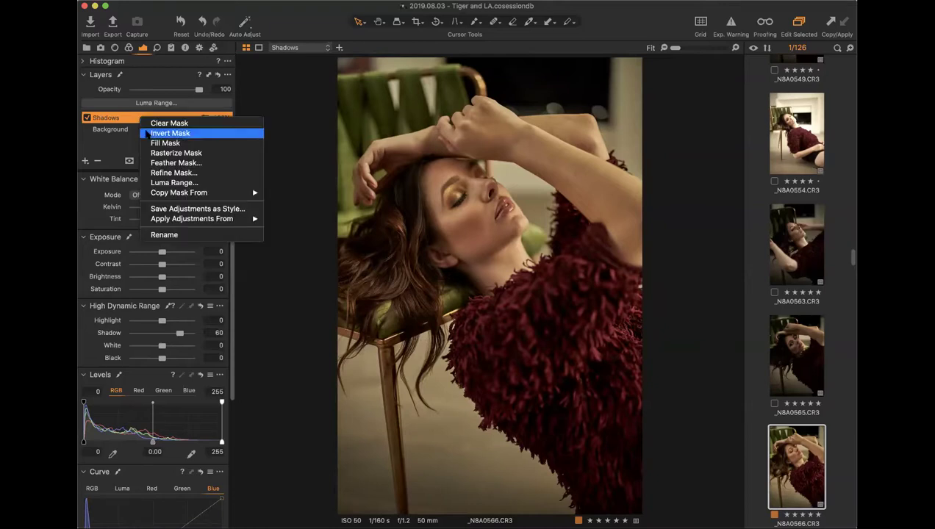
left_click(148, 133)
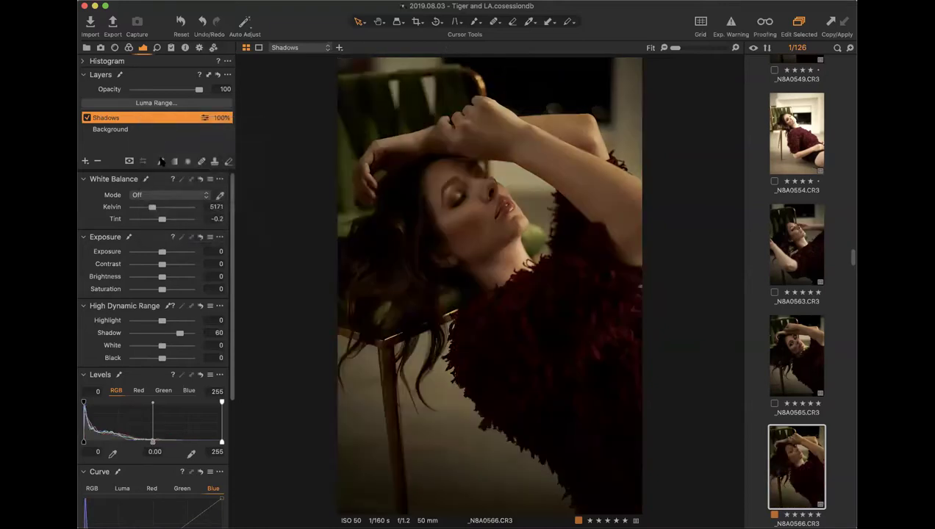
Take up the mask brush for the Shadows layer and enlarge it to size 454.
left_click(160, 162)
key("bracketright")
key("bracketright")
key("bracketright")
key("bracketright")
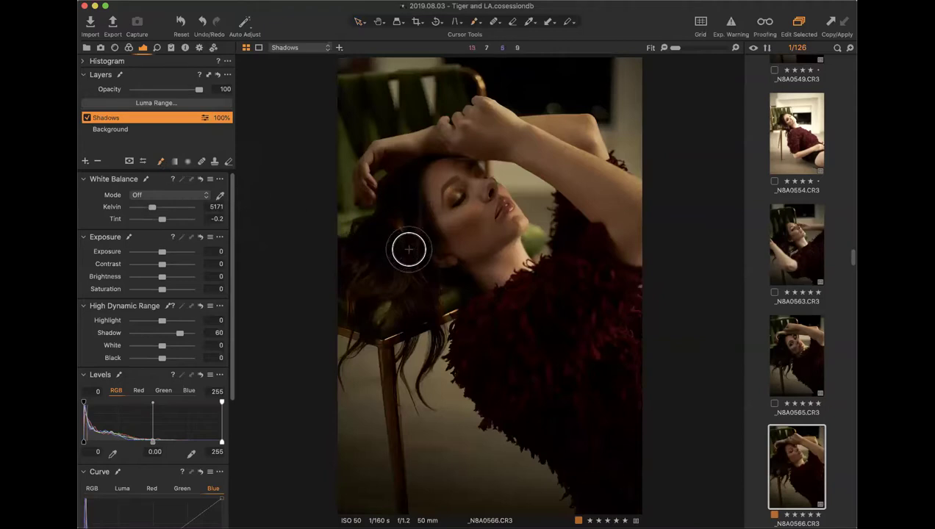
key("bracketright")
key("bracketright")
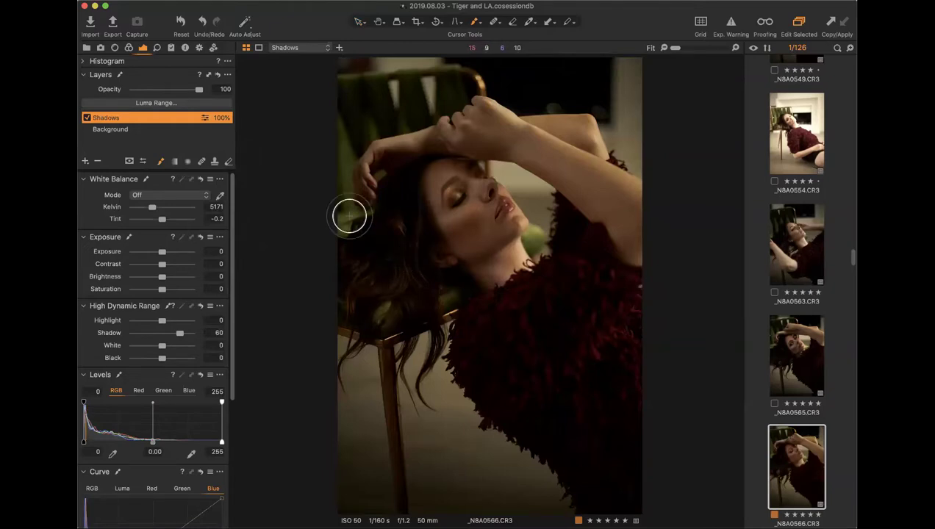
Set the mask brush flow to 1, disable pen pressure, and keep the mask display at Never Display Mask.
left_click(144, 162)
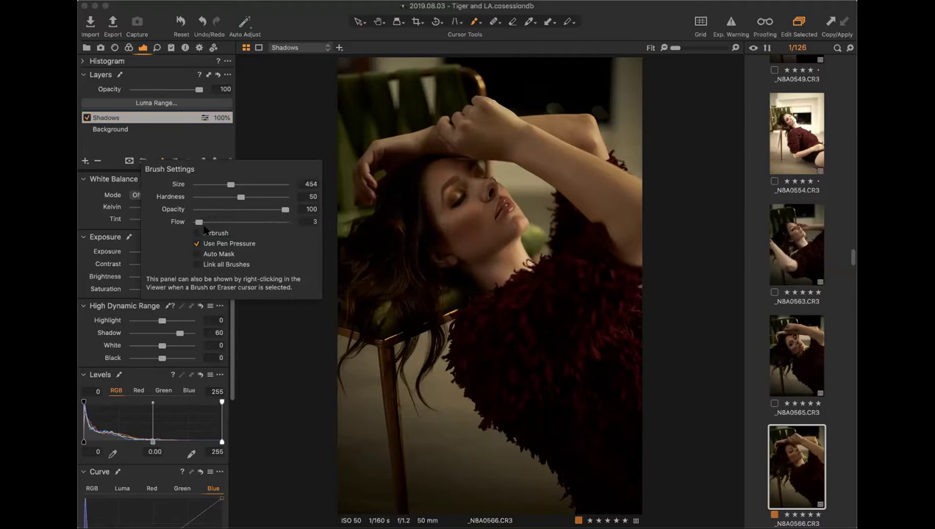
left_click_drag(198, 222, 197, 223)
left_click(197, 243)
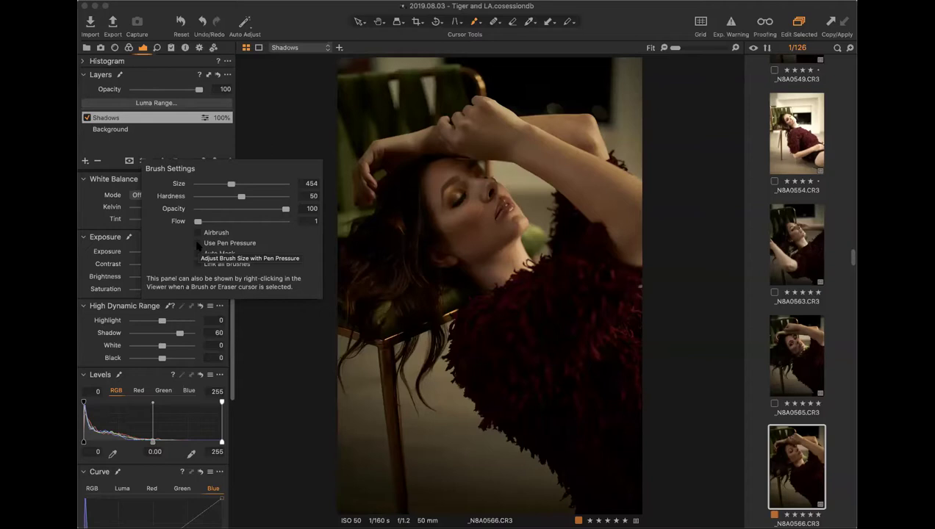
left_click(130, 161)
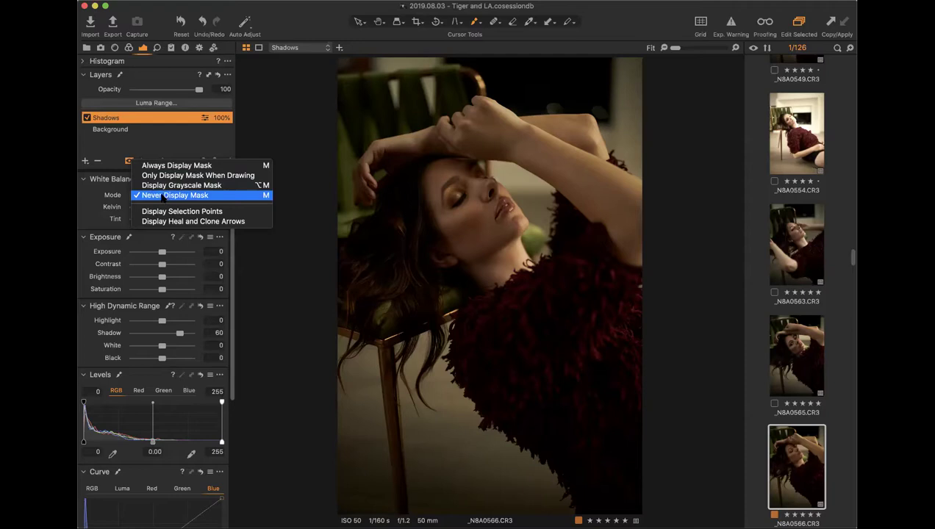
left_click(299, 146)
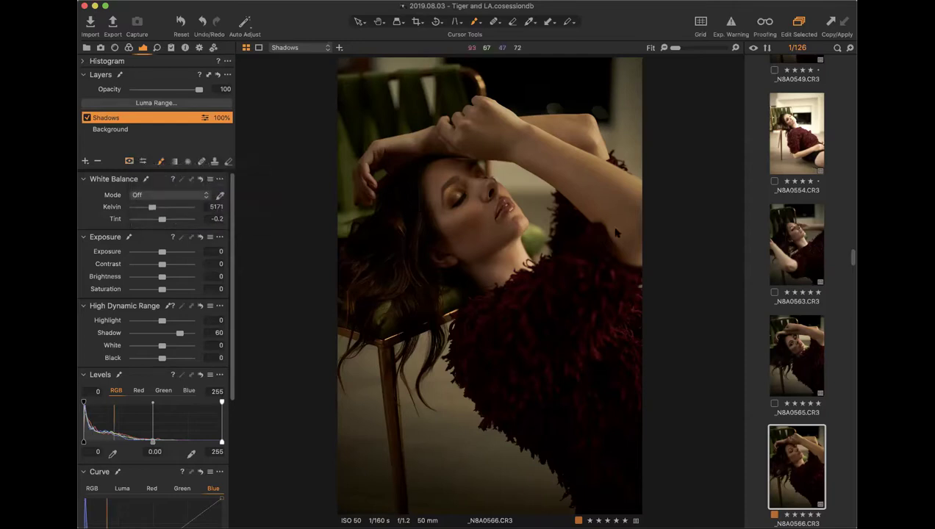
Brush the dark hair into the Shadows layer's mask, raising the brush flow slightly above 1.
scroll(616, 232, "up", 5)
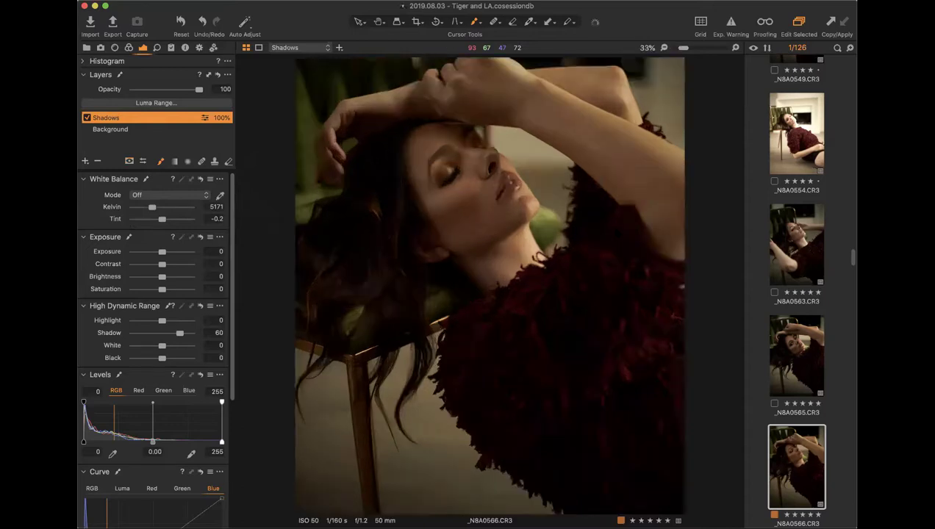
left_click_drag(442, 185, 598, 303)
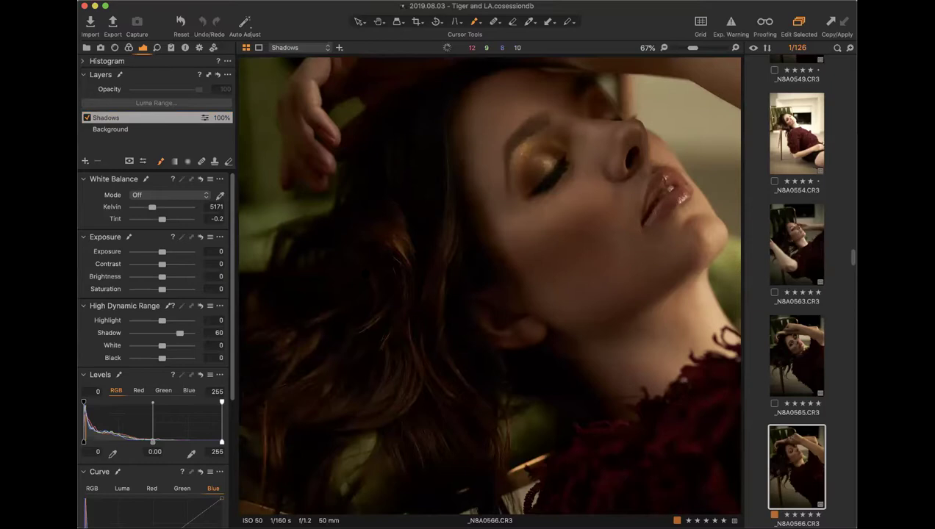
left_click(143, 161)
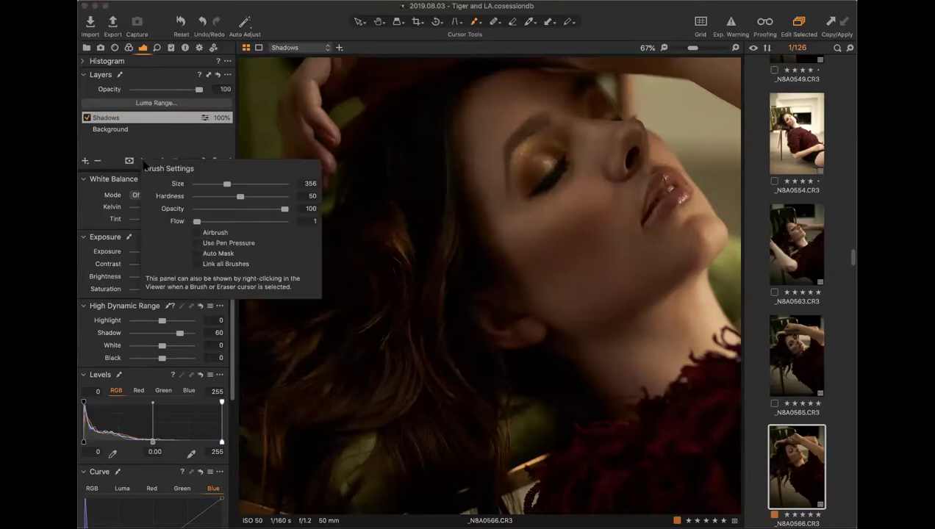
left_click_drag(196, 222, 200, 222)
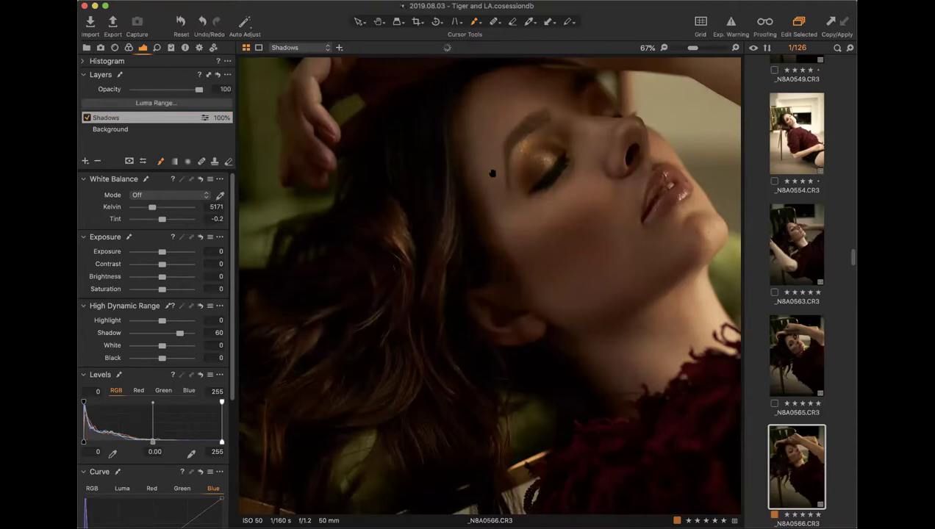
scroll(507, 176, "down", 2)
scroll(348, 345, "down", 5)
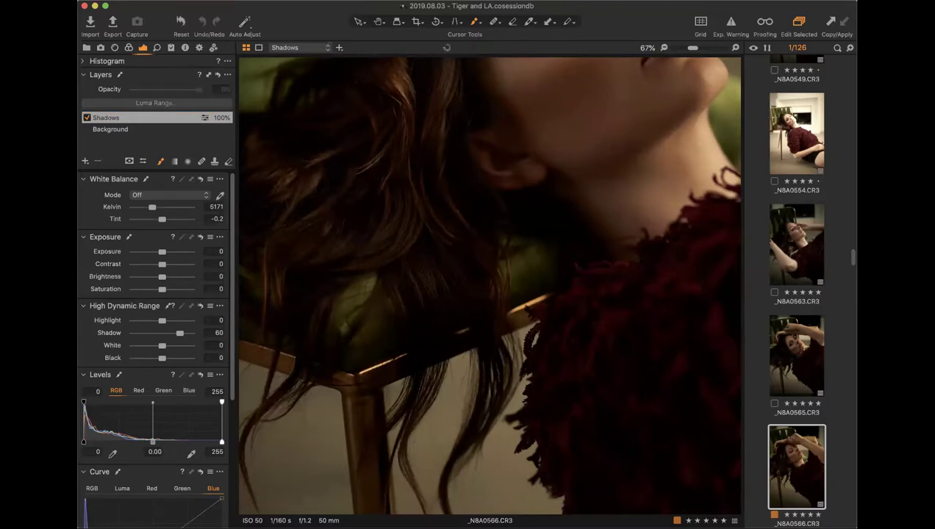
scroll(488, 287, "up", 5)
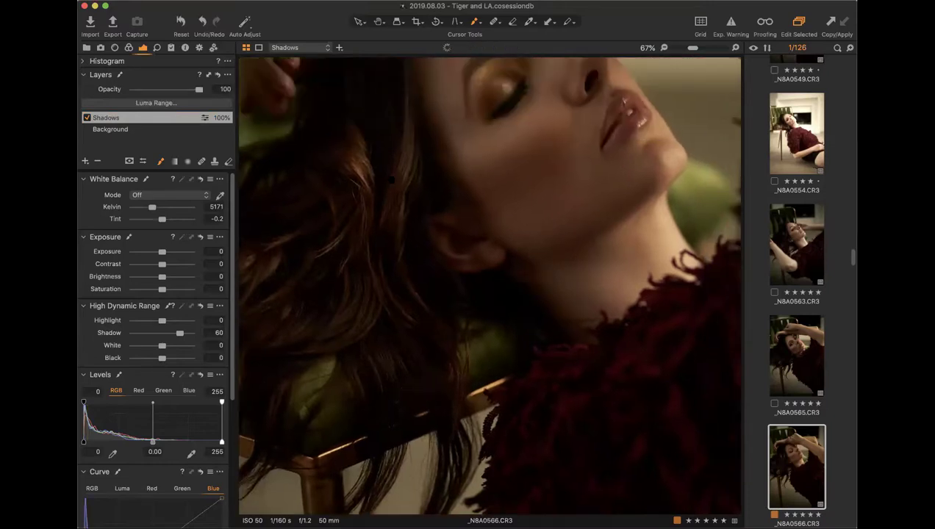
scroll(389, 178, "up", 5)
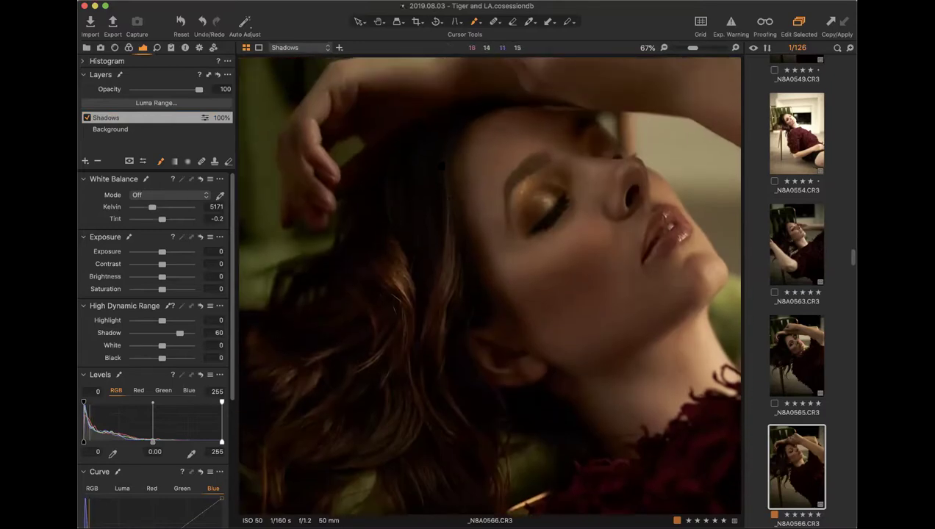
scroll(446, 172, "down", 5)
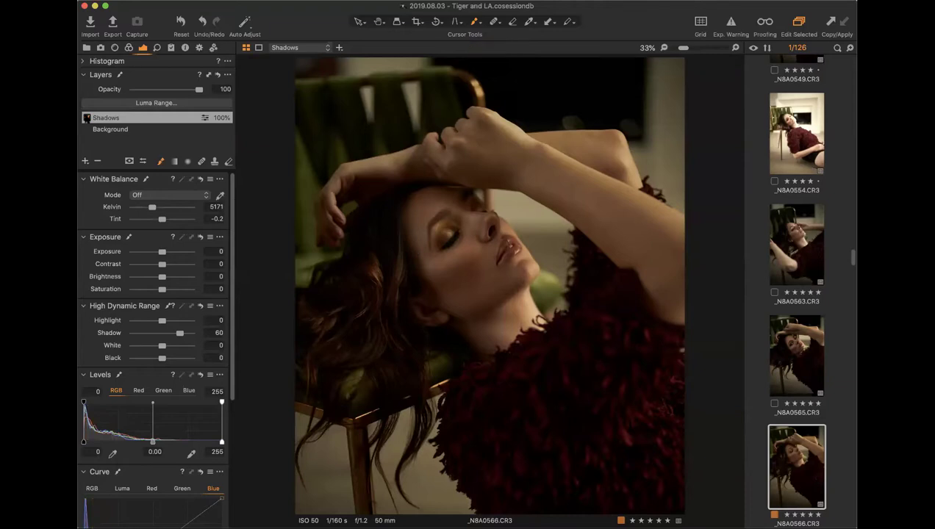
Compare the photo with and without the Shadows layer and reduce the layer's opacity to 80.
left_click(87, 118)
left_click(87, 118)
key("e")
left_click(373, 267)
left_click_drag(199, 89, 185, 89)
Make the Background layer active and switch the Color Editor to its Skin Tone mode.
left_click(129, 48)
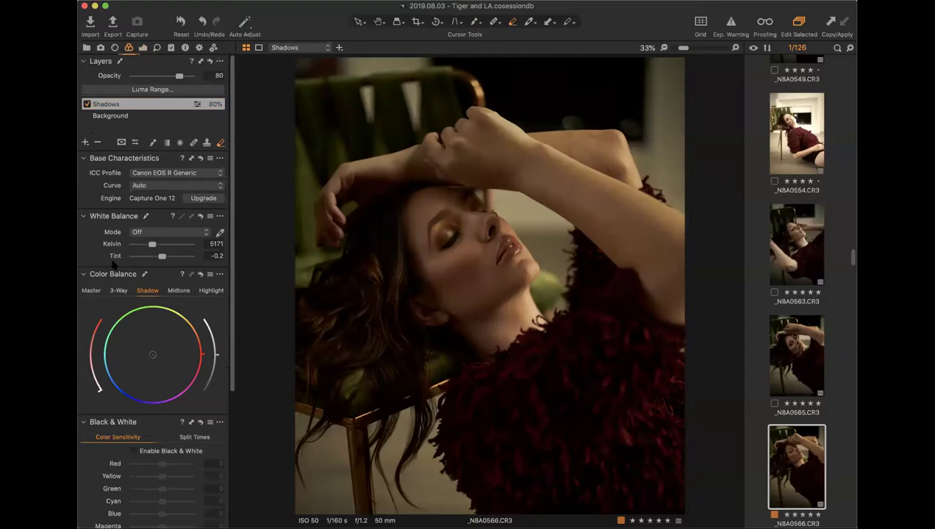
scroll(113, 264, "down", 5)
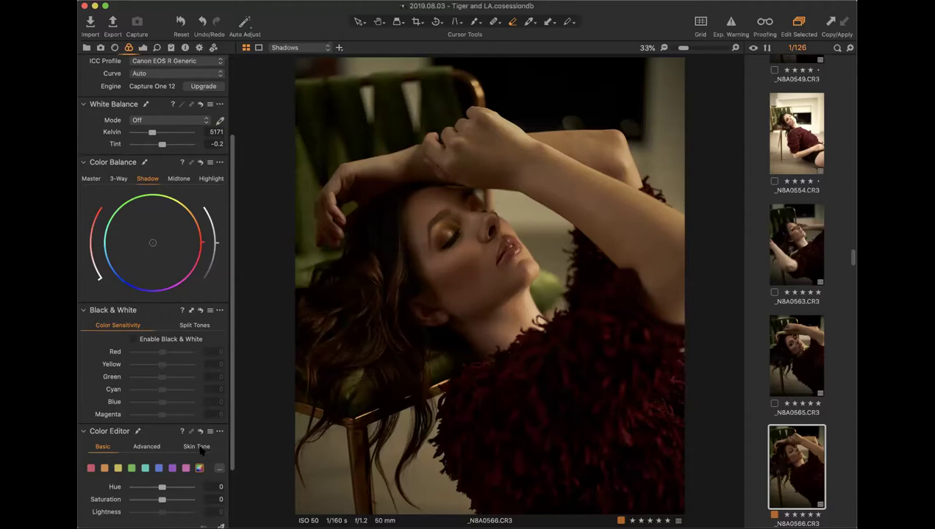
scroll(202, 448, "down", 5)
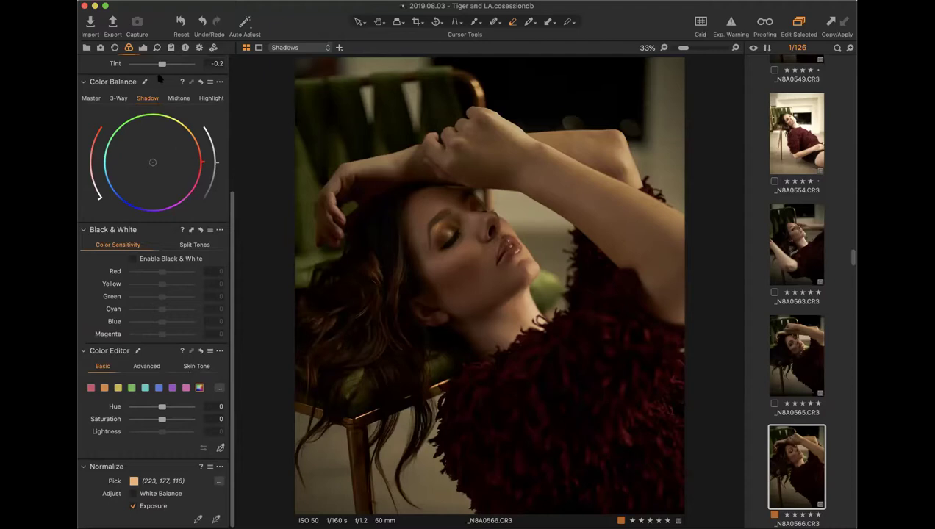
left_click(143, 48)
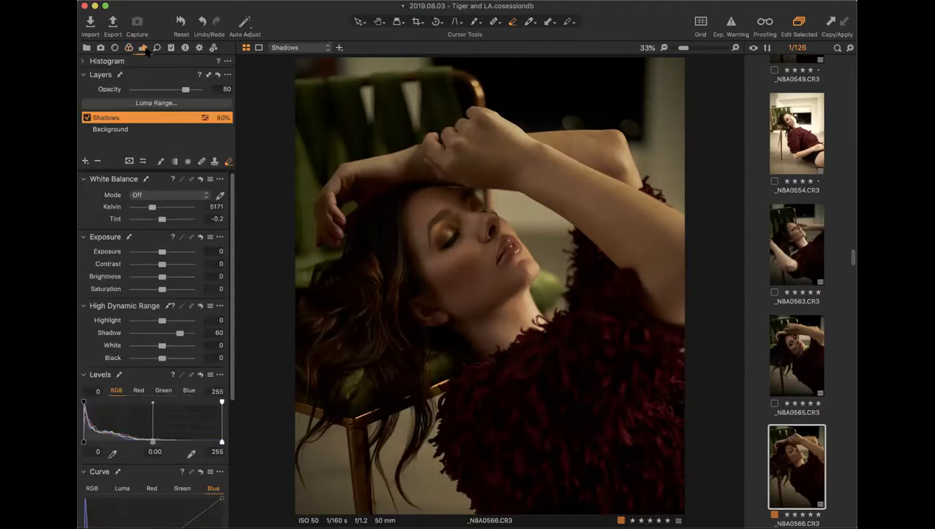
left_click(117, 131)
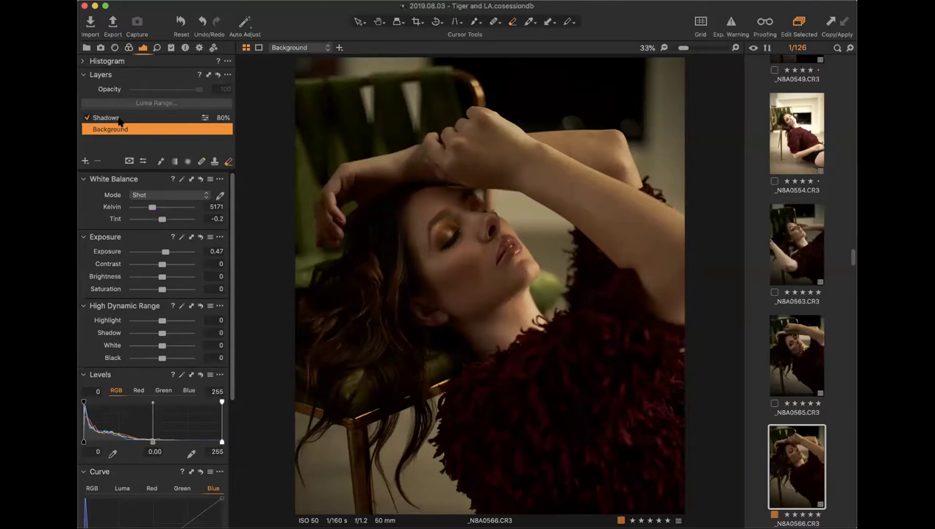
left_click(129, 48)
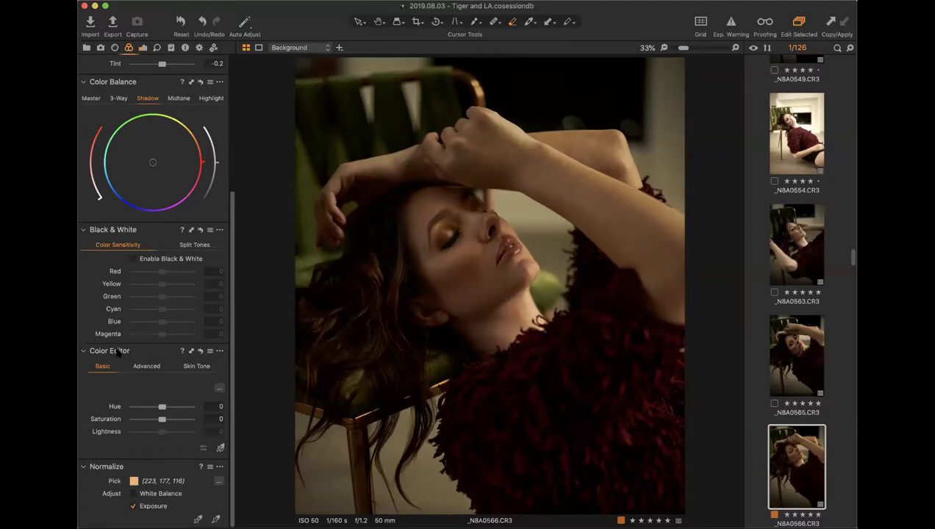
scroll(117, 352, "up", 4)
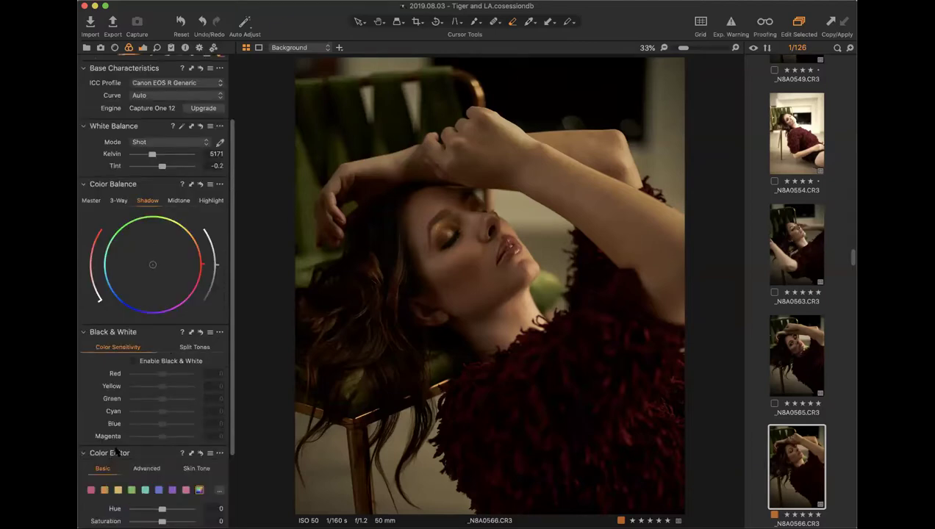
scroll(116, 453, "down", 4)
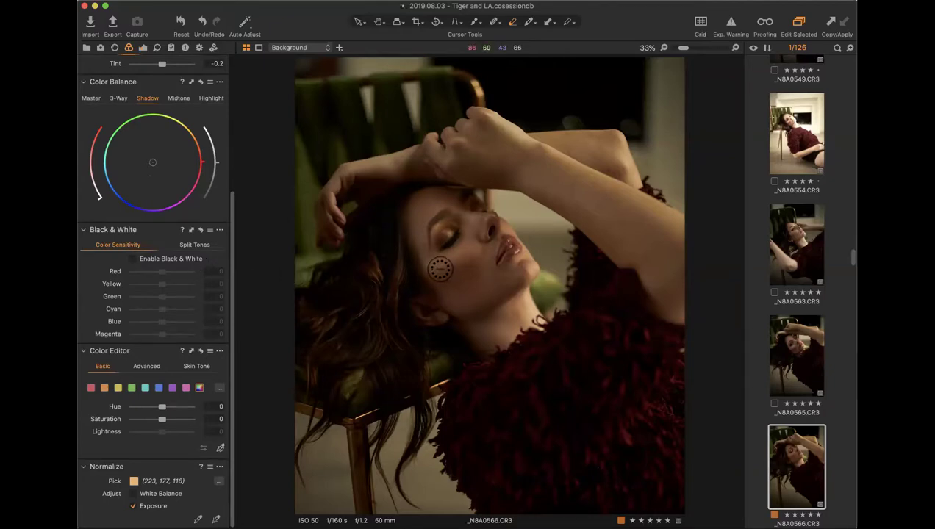
left_click(197, 366)
Pick the skin tone from the model's forearm and show only the selected color range in the photo.
scroll(196, 371, "down", 3)
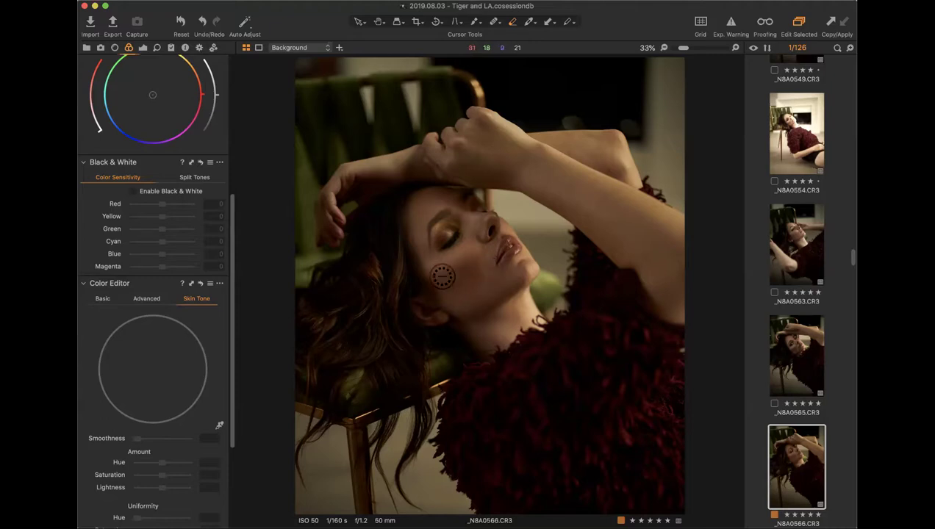
scroll(202, 364, "down", 3)
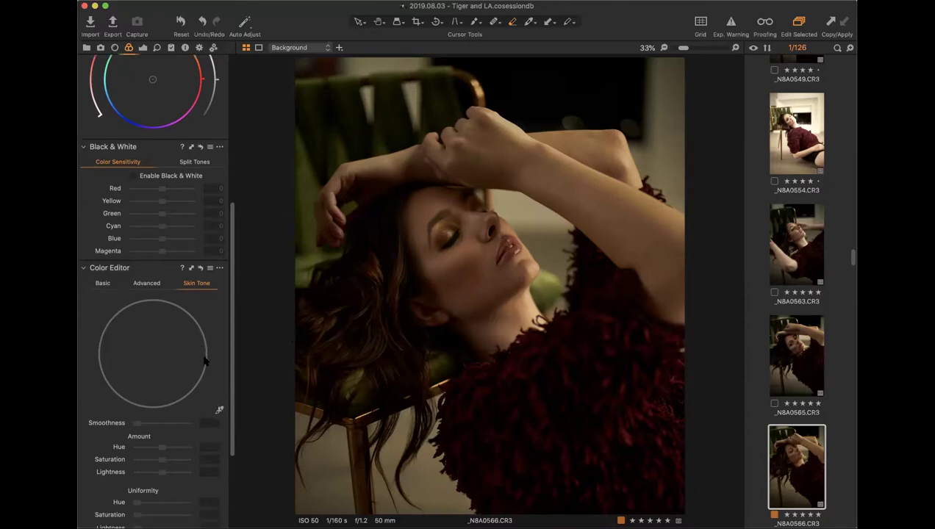
scroll(205, 360, "down", 2)
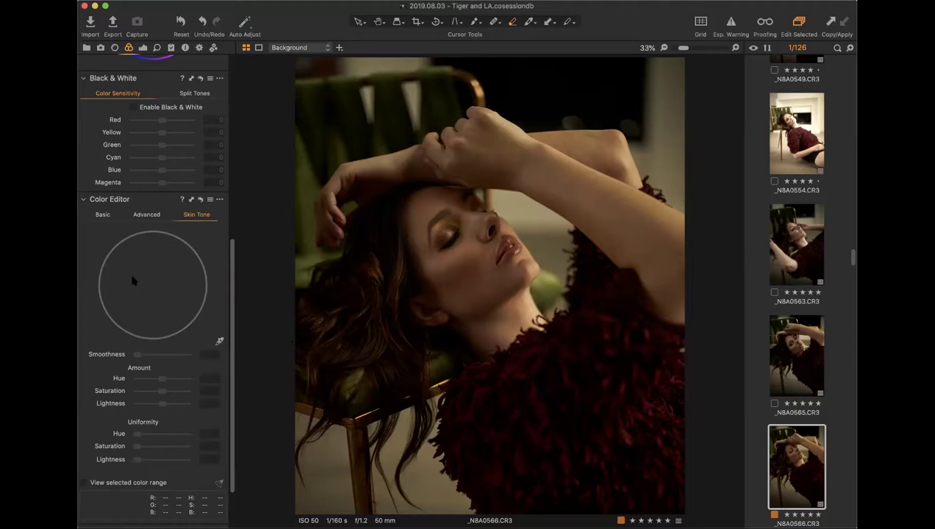
left_click(220, 343)
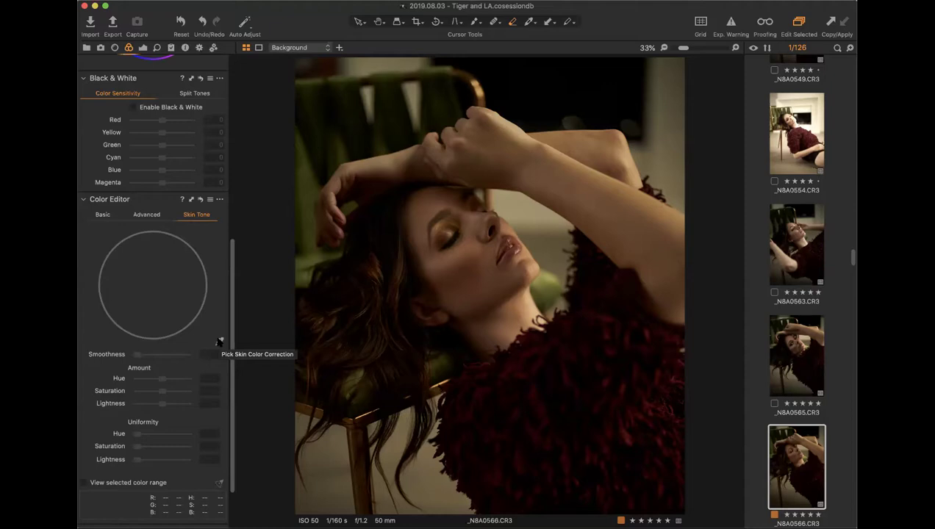
left_click(220, 342)
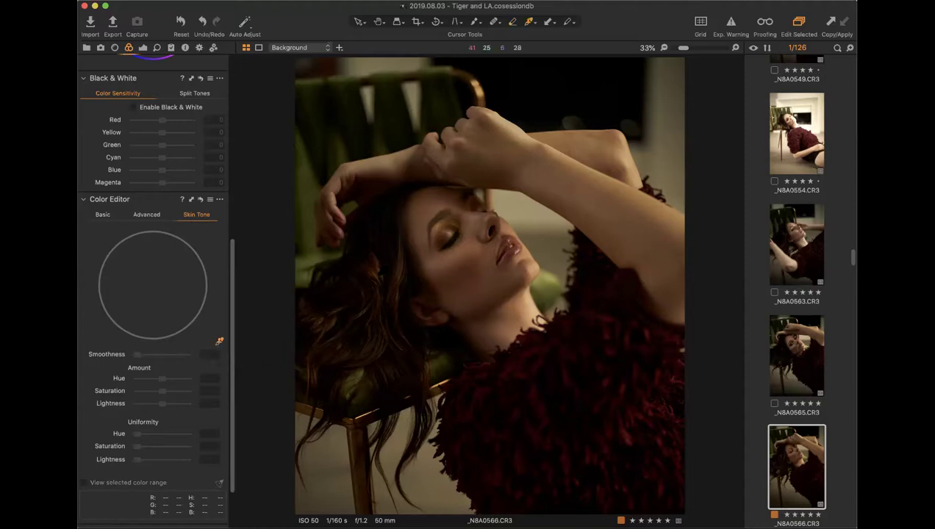
left_click(588, 182)
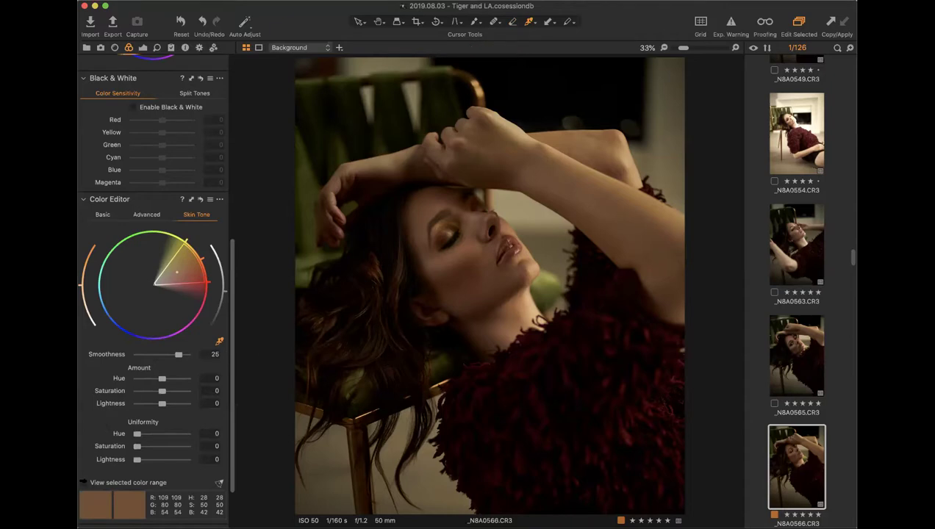
left_click(85, 484)
Try to reposition the Color Editor among the color tools, and add the Color Editor tool to them again.
scroll(229, 201, "up", 10)
scroll(221, 242, "down", 12)
mouse_move(119, 135)
left_mouse_down()
mouse_move(132, 143)
mouse_move(388, 122)
mouse_move(116, 143)
left_mouse_up()
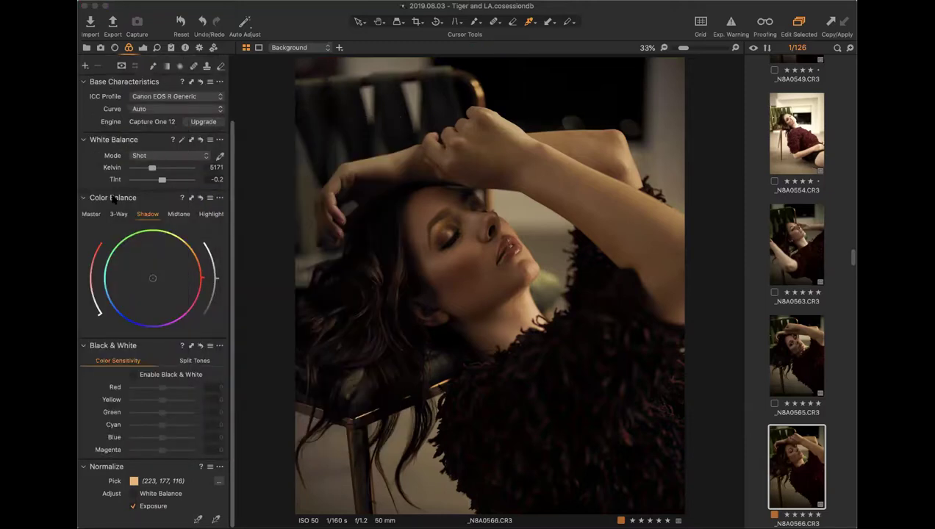
scroll(175, 215, "up", 5)
scroll(176, 218, "down", 5)
scroll(177, 218, "up", 5)
scroll(178, 196, "down", 4)
scroll(178, 196, "down", 1)
right_click(160, 199)
mouse_move(172, 204)
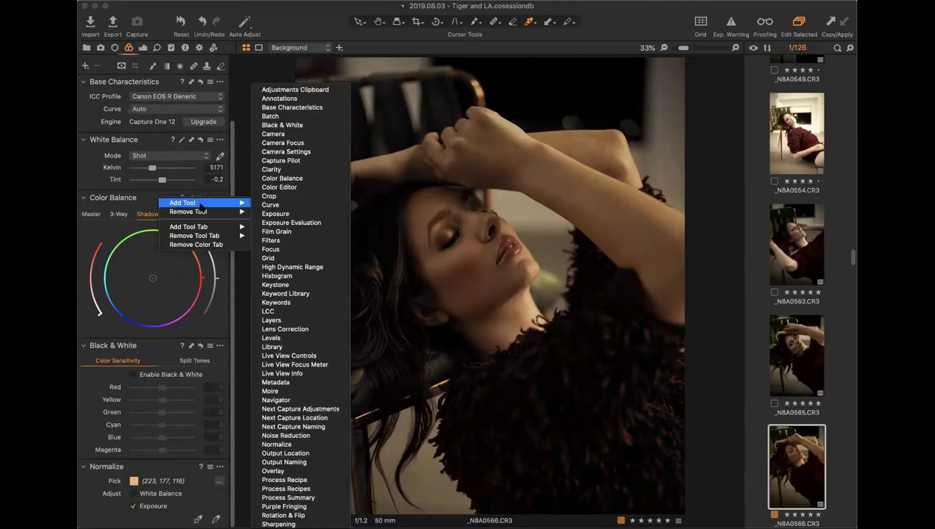
left_click(300, 189)
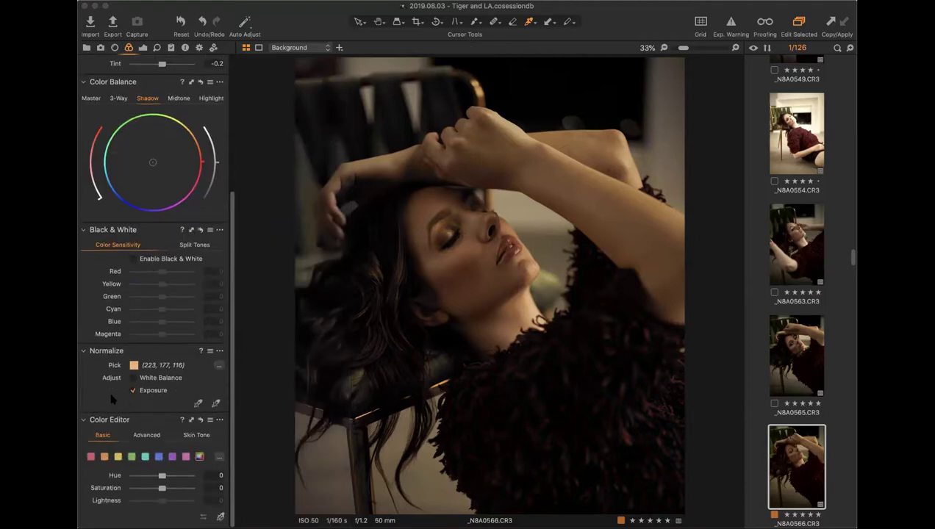
Narrow the picked skin tone range to the orange hues and stop viewing only the selected color range.
left_click(200, 436)
scroll(160, 418, "down", 5)
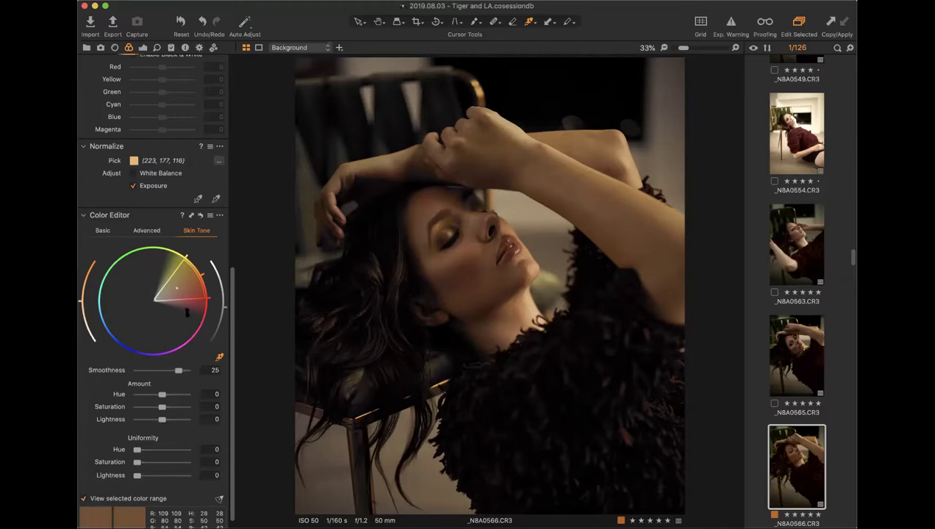
mouse_move(175, 270)
left_mouse_down()
mouse_move(185, 292)
mouse_move(185, 283)
left_mouse_up()
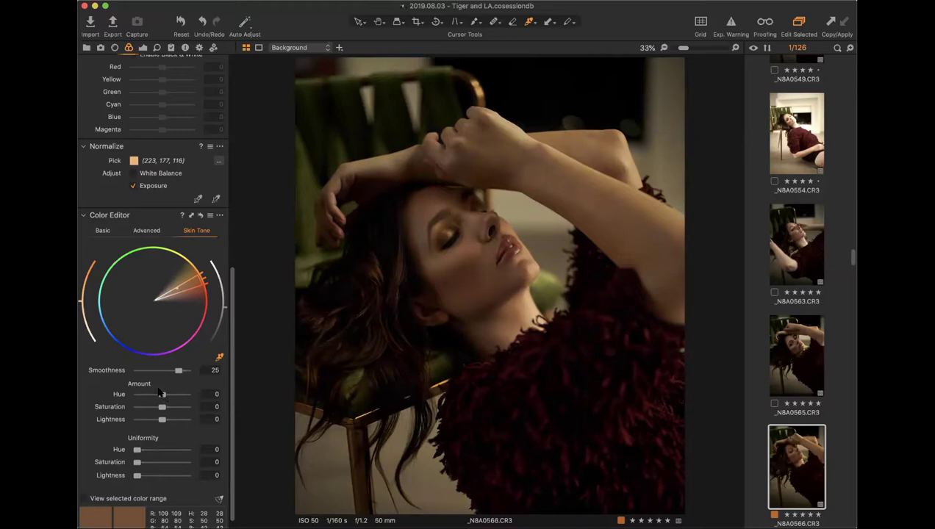
Try raising the skin tone's saturation and lightness amounts, resetting each to 0.
scroll(160, 393, "down", 1)
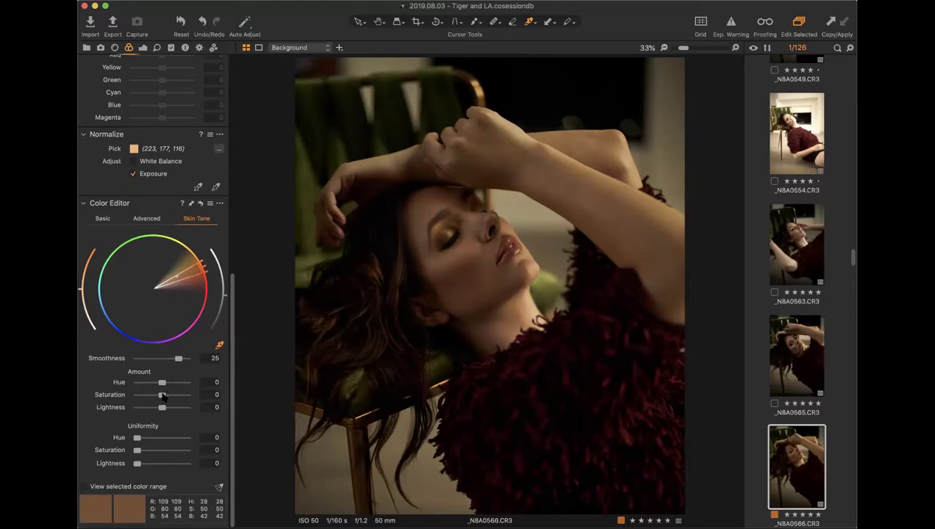
mouse_move(162, 396)
left_mouse_down()
mouse_move(138, 395)
mouse_move(187, 396)
mouse_move(114, 397)
mouse_move(174, 398)
mouse_move(126, 382)
mouse_move(197, 376)
mouse_move(173, 382)
left_mouse_up()
double_click(173, 397)
left_click_drag(162, 407, 184, 413)
double_click(183, 410)
scroll(523, 217, "up", 1)
scroll(523, 217, "down", 1)
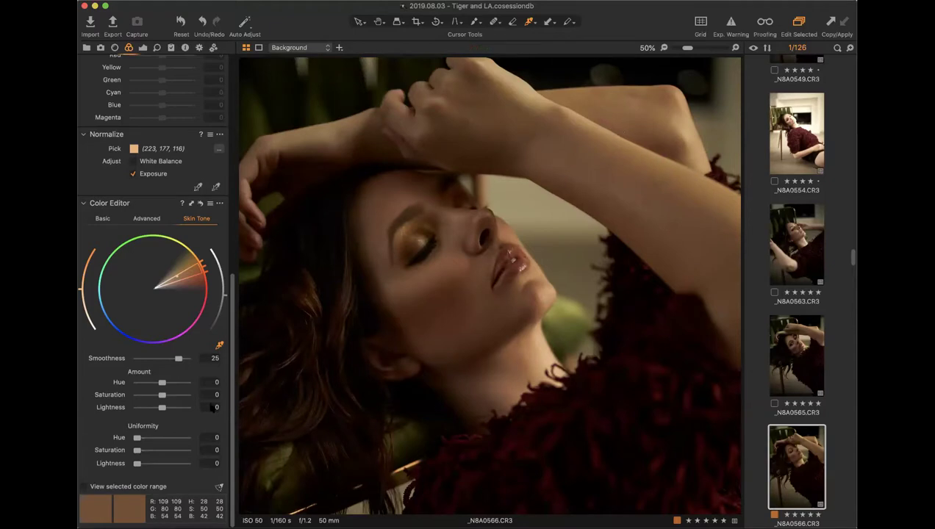
Try raising the skin tone's hue uniformity toward its maximum, and reset it to 0.
left_click_drag(164, 439, 194, 441)
left_click_drag(185, 438, 135, 440)
left_click_drag(147, 437, 197, 439)
double_click(187, 437)
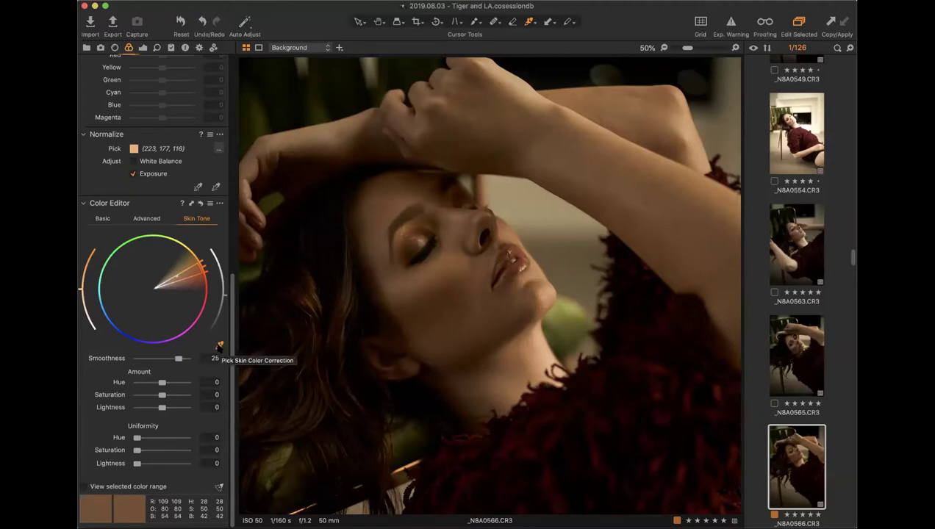
Pick a new skin tone from the model's forehead and narrow its color range to the orange hues.
left_click(219, 345)
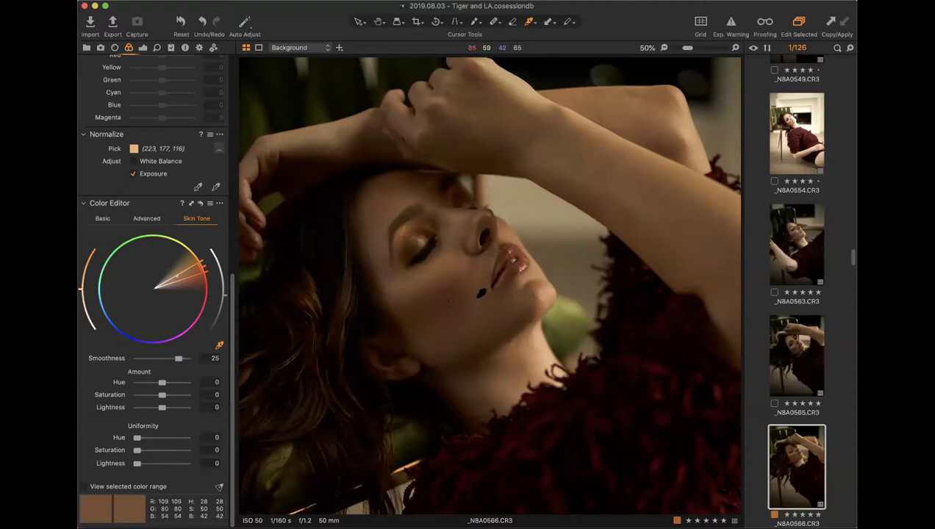
left_click(383, 204)
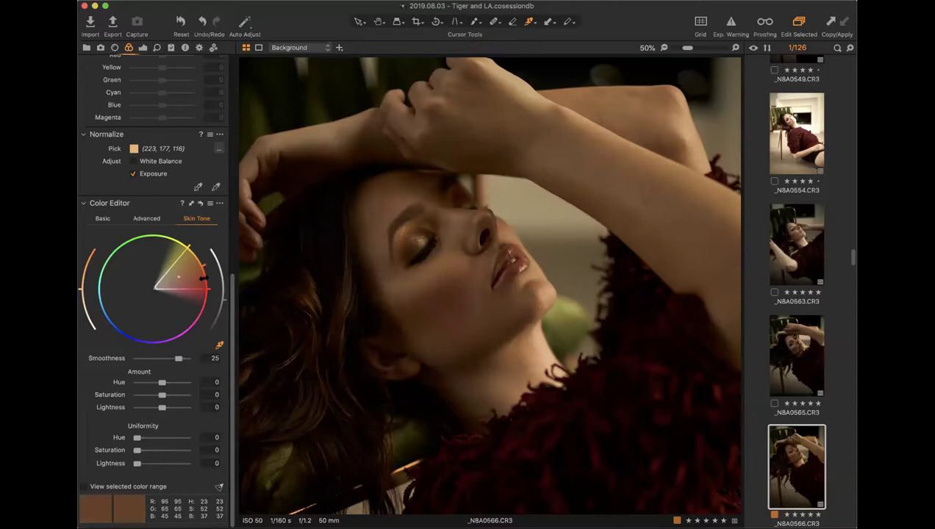
left_click_drag(179, 258, 191, 283)
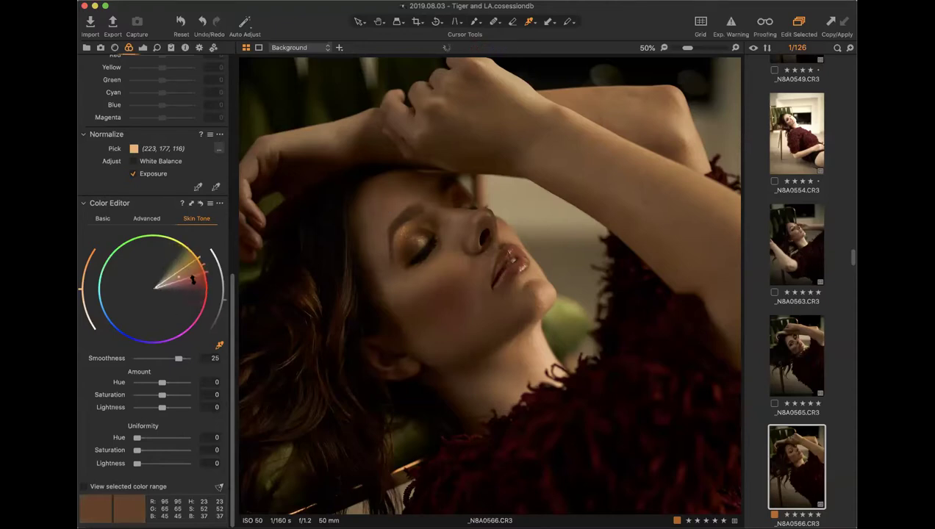
Set the skin tone's hue amount to 1.1 and its hue uniformity to 44.6, judging the effect on the whole photo.
left_click_drag(162, 383, 168, 384)
left_click_drag(137, 438, 190, 440)
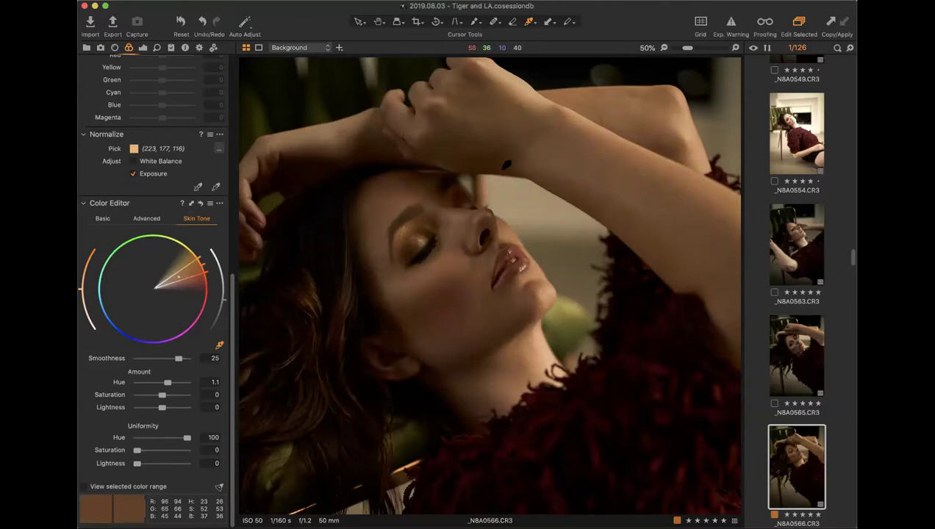
key("super+0")
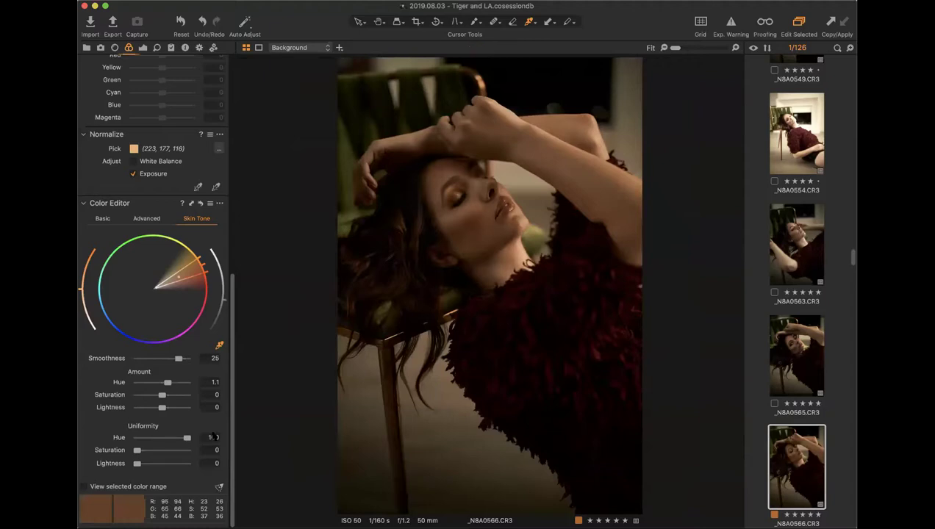
left_click_drag(187, 439, 161, 440)
left_click_drag(159, 440, 157, 440)
Start a heal layer by retouching a first small blemish on the model's cheek with the Heal brush.
scroll(169, 339, "up", 5)
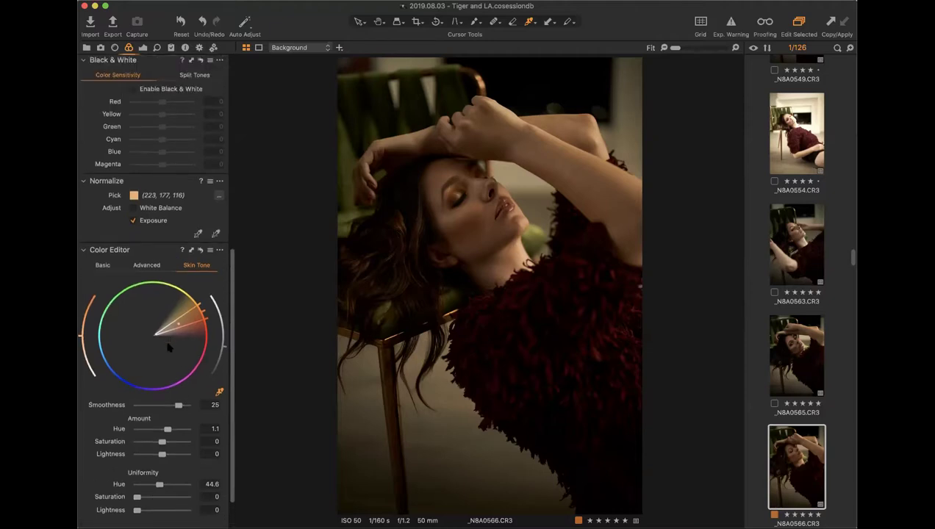
scroll(167, 324, "up", 5)
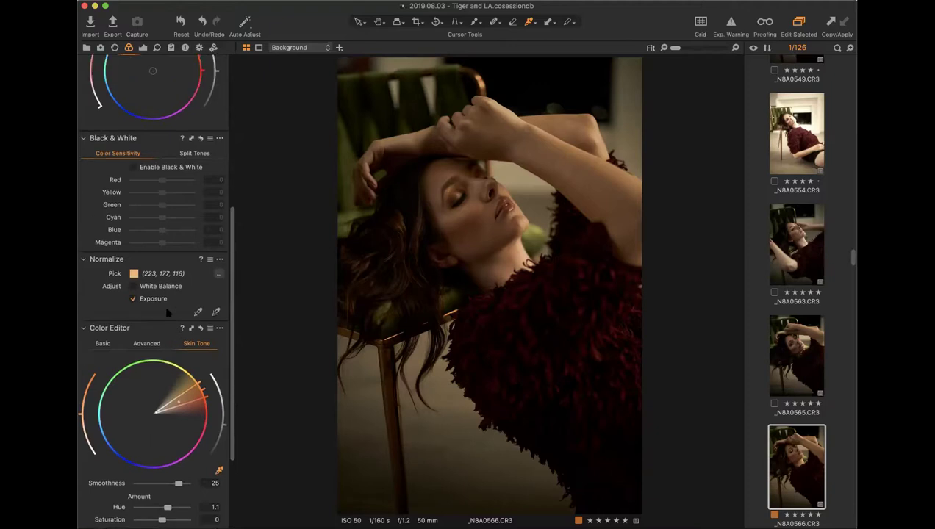
scroll(166, 314, "up", 10)
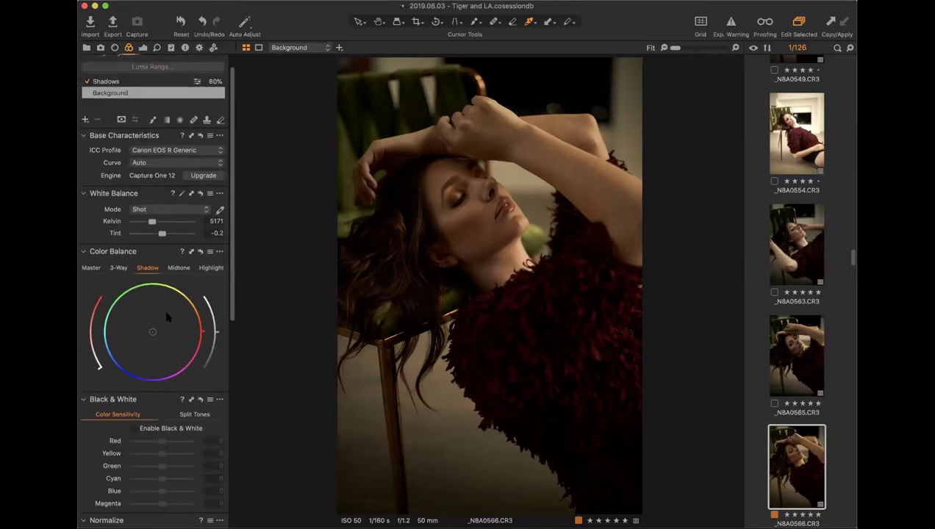
scroll(168, 317, "up", 2)
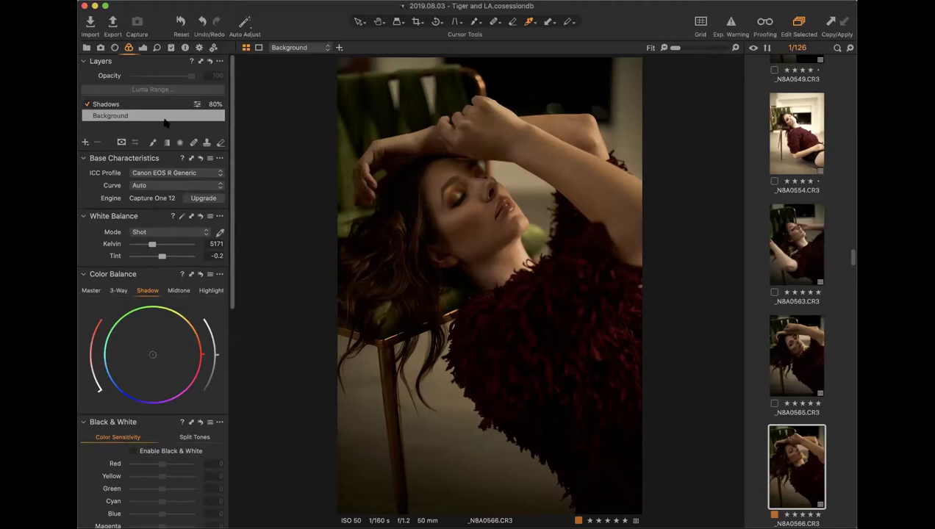
left_click(199, 48)
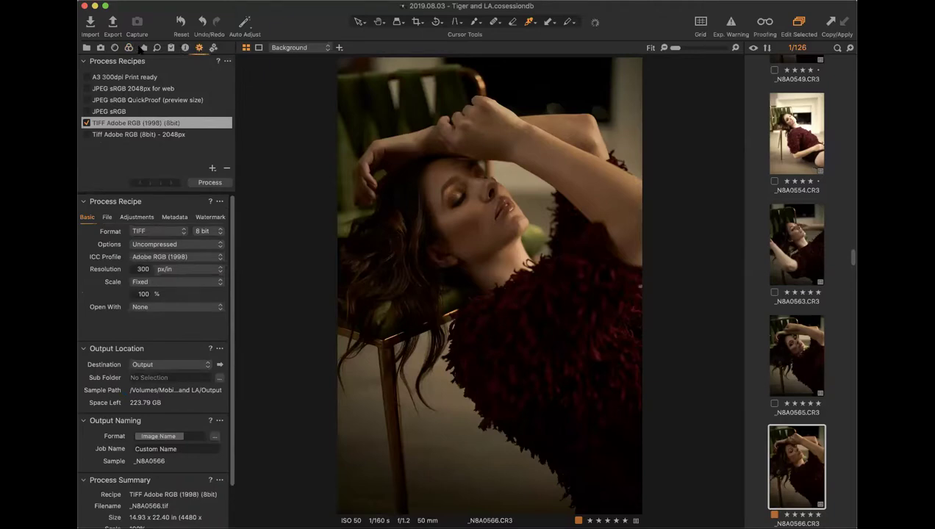
left_click(130, 49)
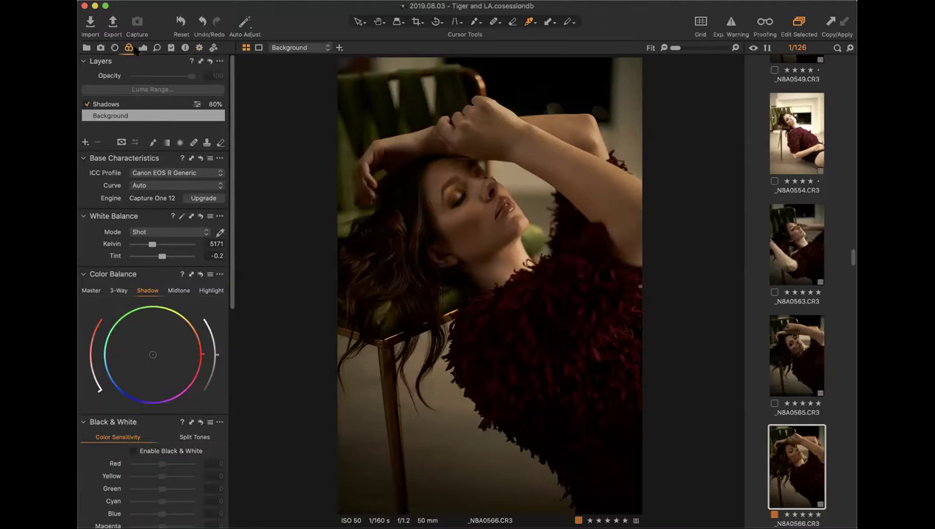
left_click(194, 144)
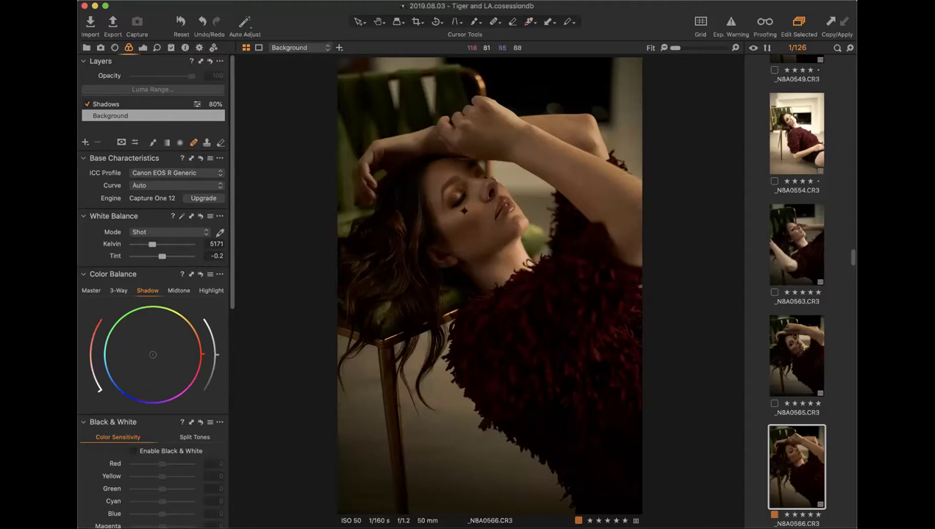
key("z")
scroll(384, 239, "up", 5)
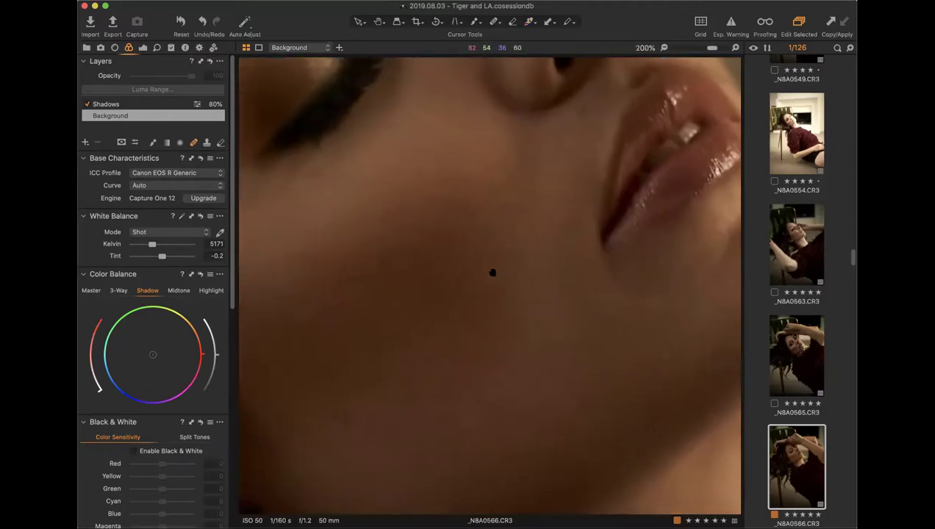
left_click(406, 271)
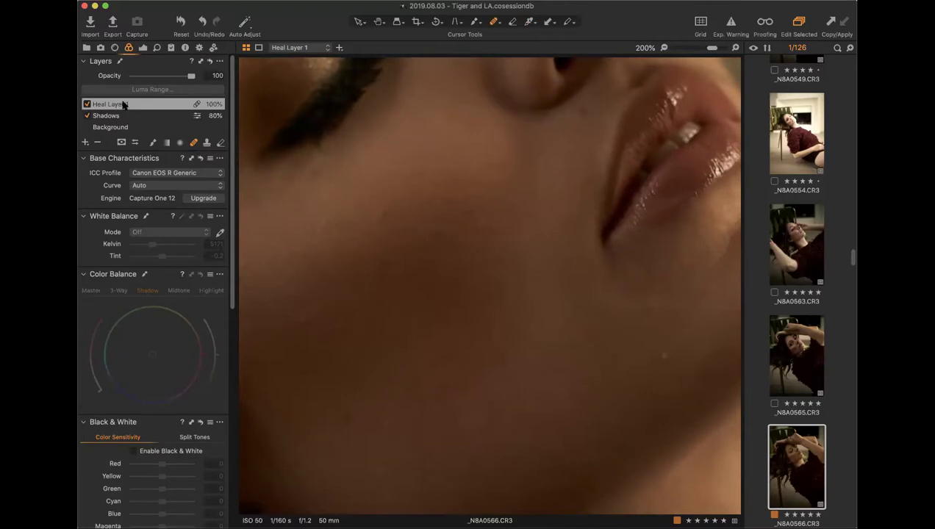
Heal the remaining small blemishes across the cheek, beside the corner of the mouth and on the lower face.
left_click(301, 321)
left_click(342, 325)
left_click(433, 239)
left_click(483, 226)
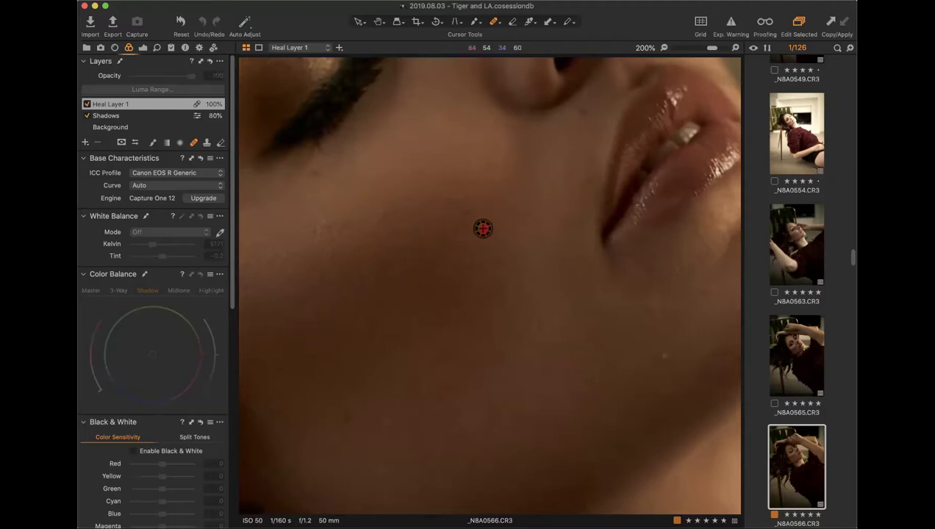
left_click(498, 264)
left_click(651, 308)
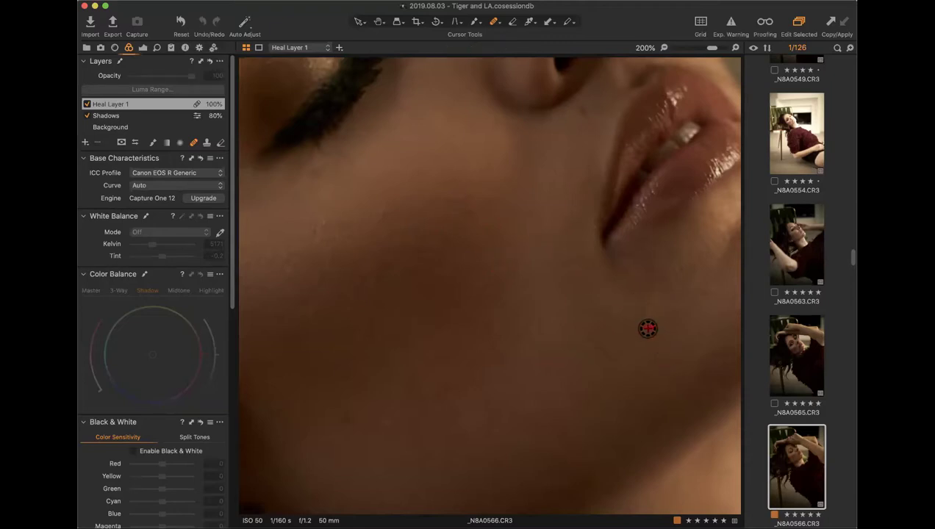
left_click(677, 269)
left_click(345, 414)
left_click(386, 424)
left_click(471, 210)
left_click(452, 199)
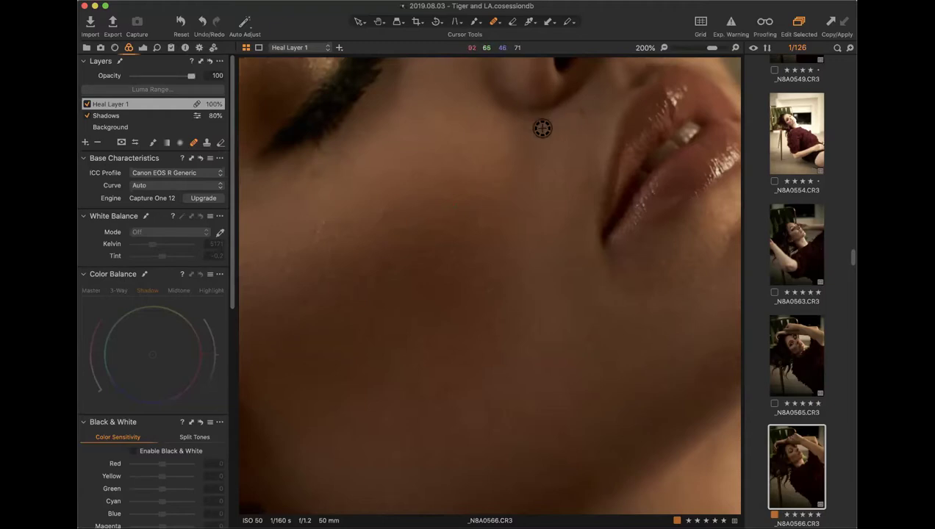
Heal the uneven spots on the upper cheek and the small mark between the nostril and the upper lip.
left_click_drag(383, 202, 440, 241)
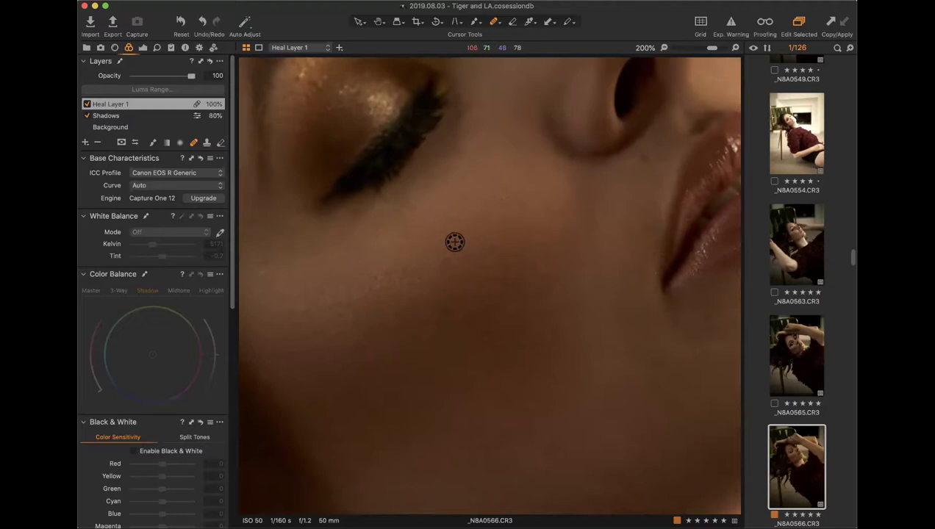
left_click_drag(447, 260, 477, 251)
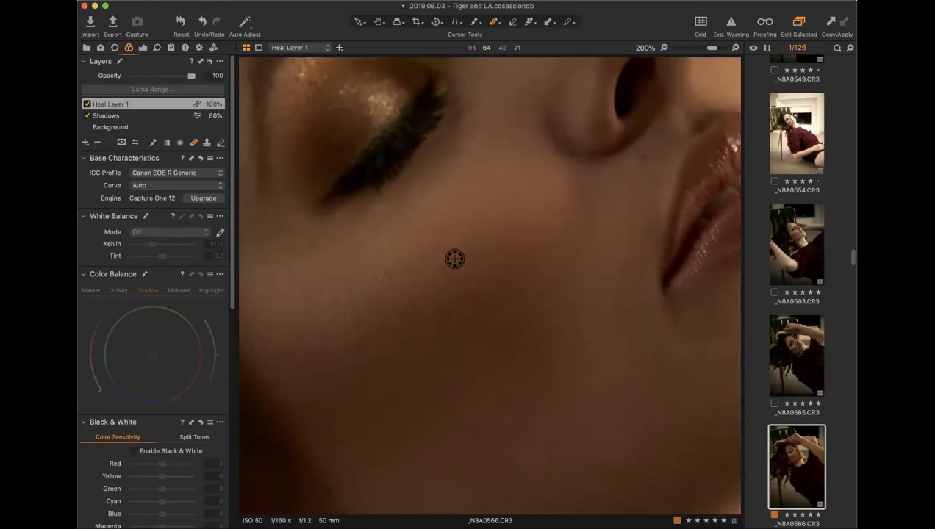
left_click_drag(641, 159, 643, 167)
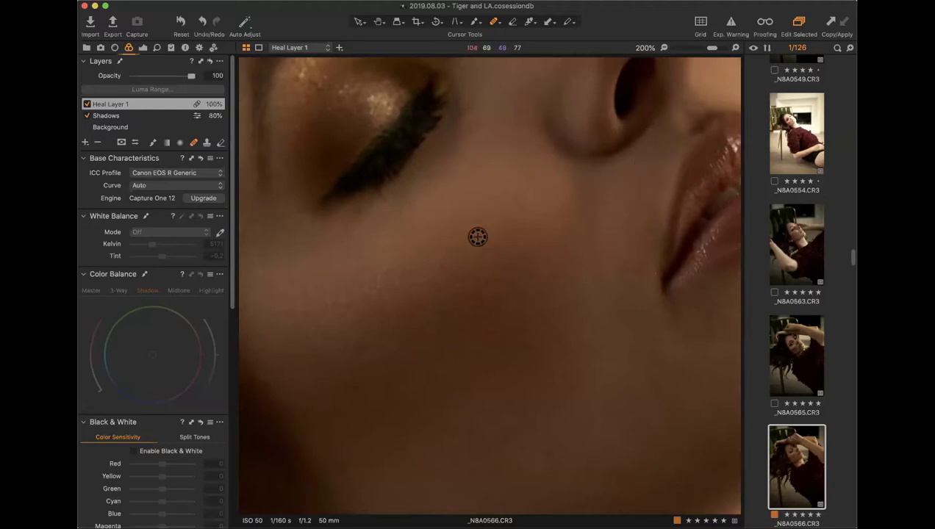
left_click_drag(364, 350, 368, 347)
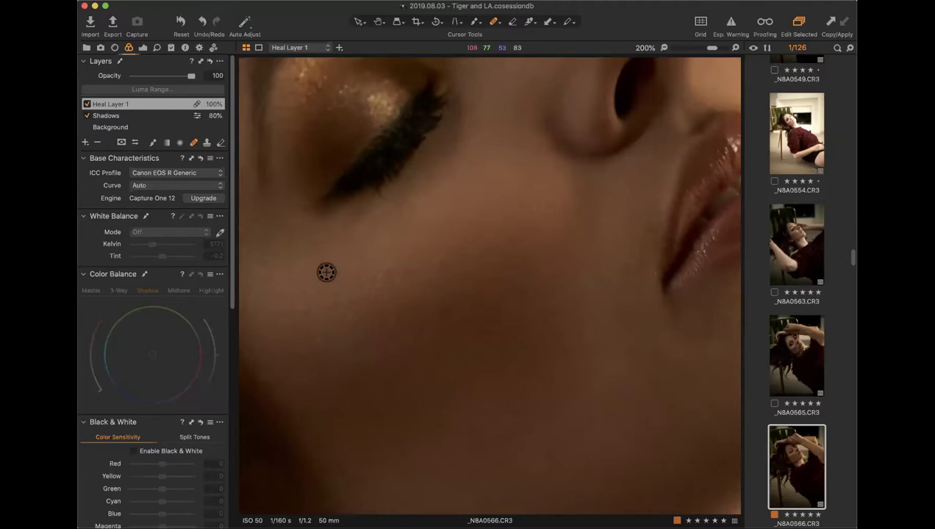
Heal the stray glitter specks on the eyelid and the spot just below the eyelashes.
scroll(404, 250, "up", 3)
scroll(403, 250, "left", 3)
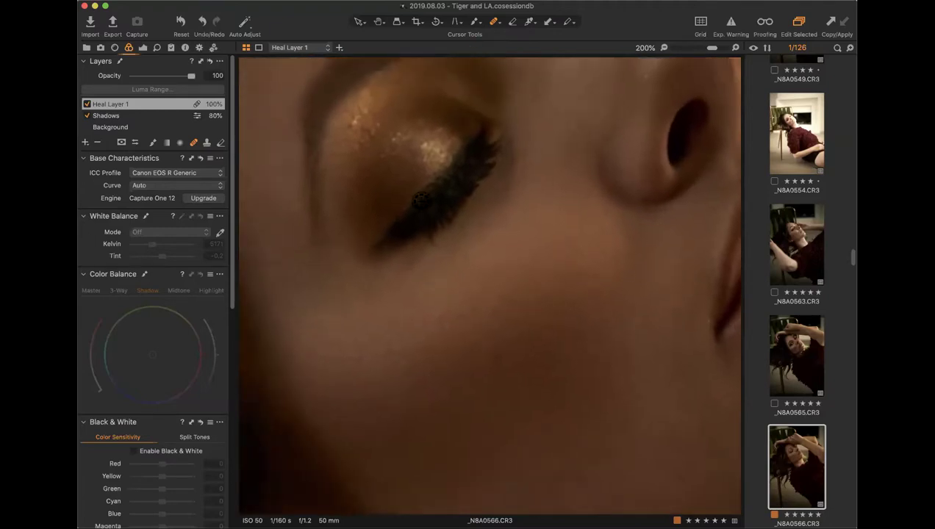
left_click(379, 125)
left_click_drag(401, 127, 415, 240)
Heal the fine lines across the forehead and the spots on the bridge of the nose.
left_click_drag(397, 194, 490, 244)
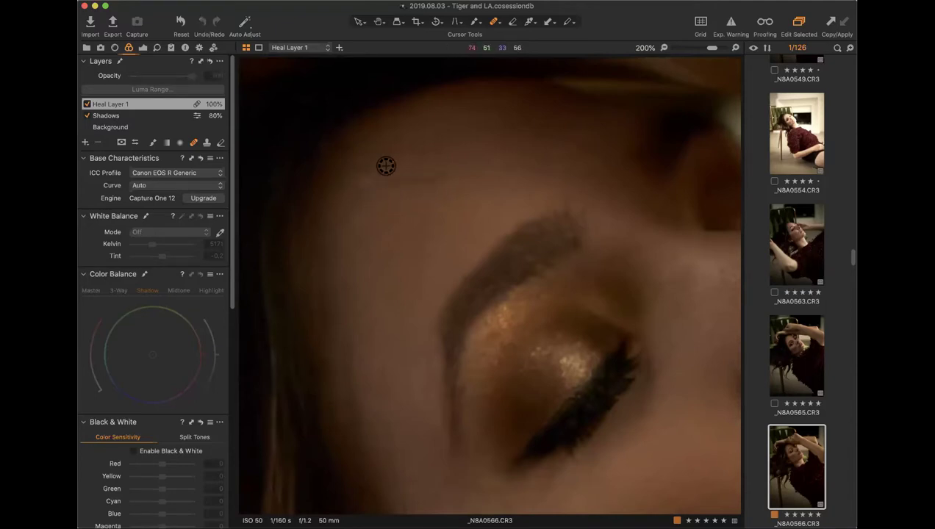
mouse_move(349, 176)
left_mouse_down()
mouse_move(344, 215)
mouse_move(357, 198)
mouse_move(336, 223)
mouse_move(323, 220)
mouse_move(363, 191)
mouse_move(330, 221)
mouse_move(365, 192)
mouse_move(364, 205)
mouse_move(393, 211)
left_mouse_up()
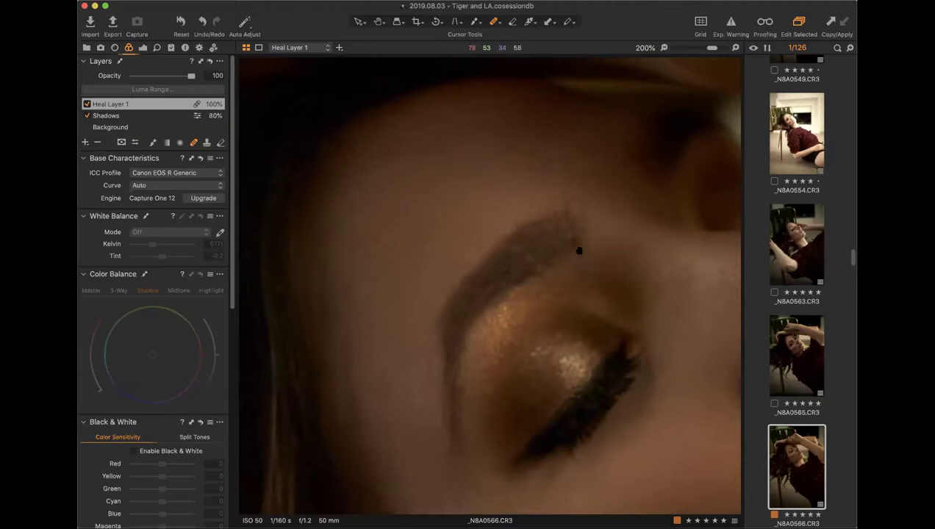
left_click_drag(579, 250, 386, 222)
left_click_drag(515, 247, 547, 244)
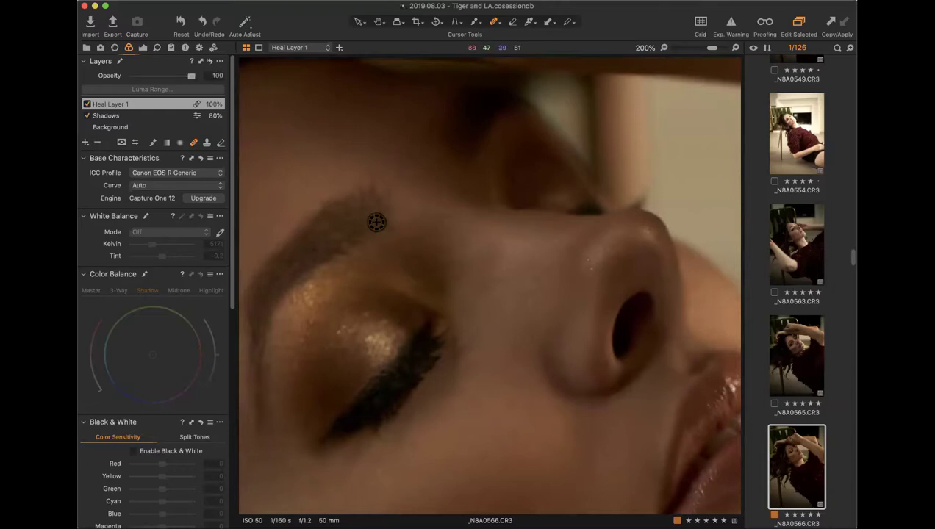
Show the heal layer's mask over the photo to check the retouched spots around the eye, and set the mask to never display.
left_click(120, 144)
left_click(208, 161)
left_click_drag(457, 345, 568, 278)
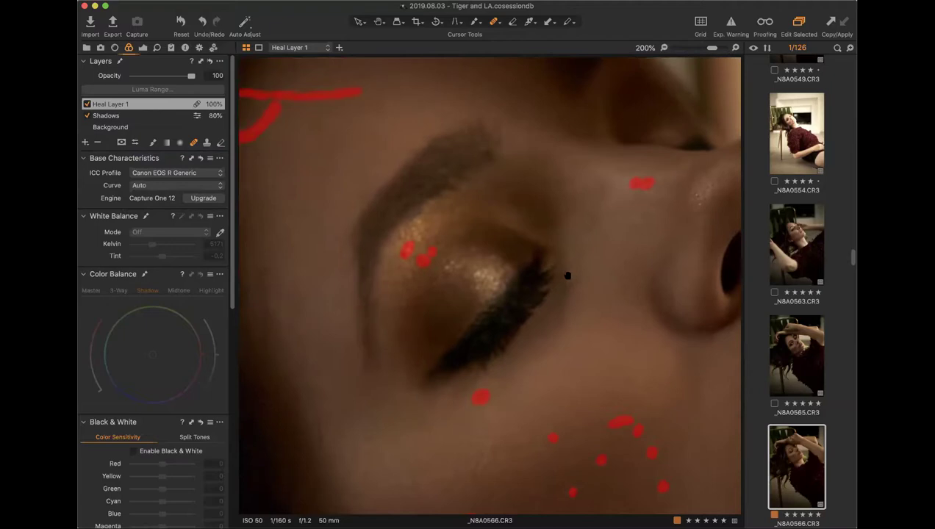
left_click(121, 144)
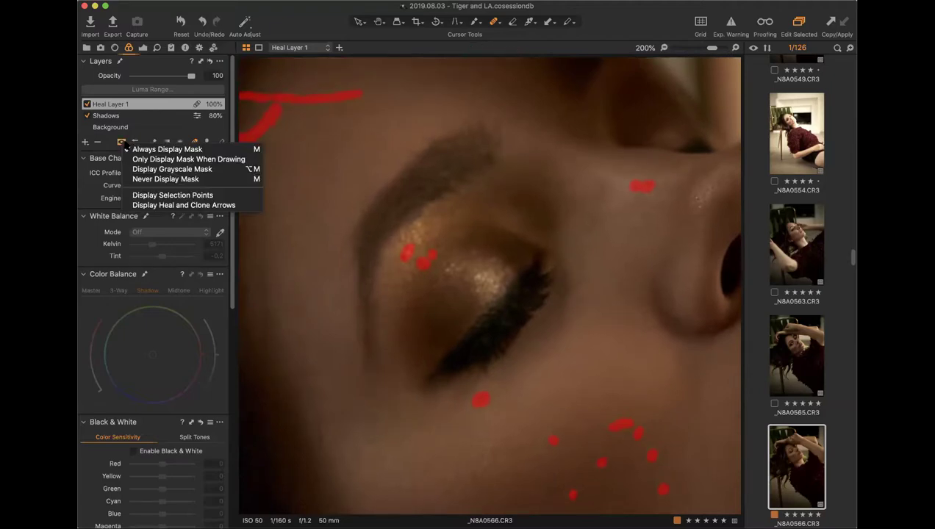
left_click(155, 180)
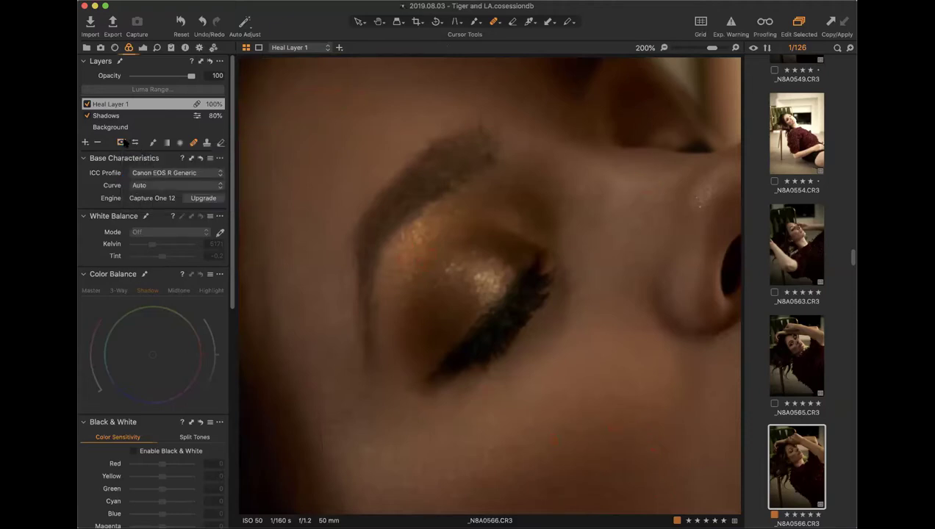
Display the heal and clone arrows over the retouched areas of the face.
left_click(122, 144)
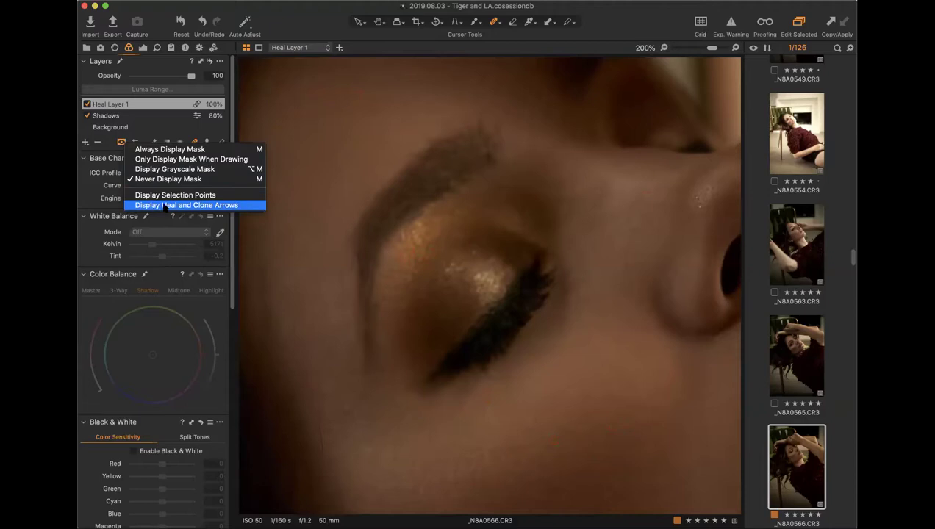
left_click(197, 206)
mouse_move(559, 382)
left_mouse_down()
mouse_move(475, 275)
mouse_move(457, 267)
left_mouse_up()
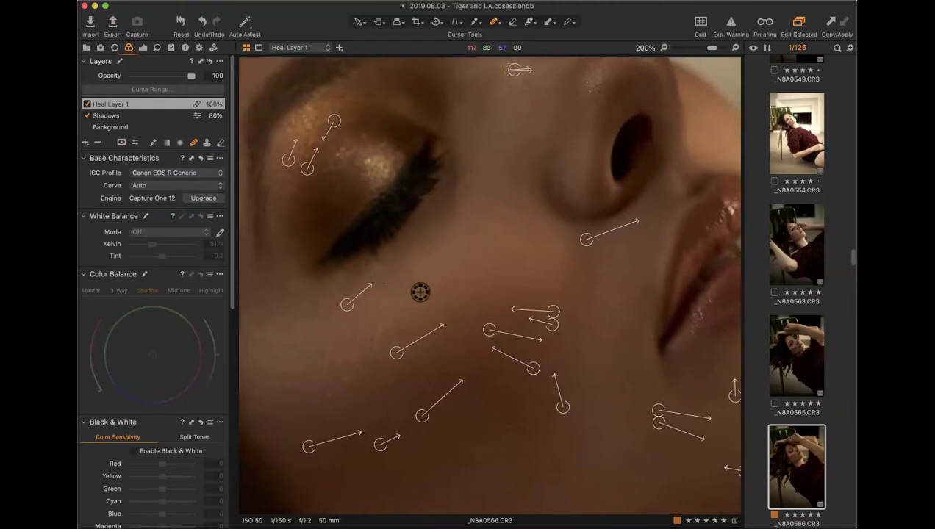
Heal the small specks on the highlighted part of the chin and open the heal brush's settings.
left_click_drag(586, 294, 550, 288)
scroll(549, 289, "right", 10)
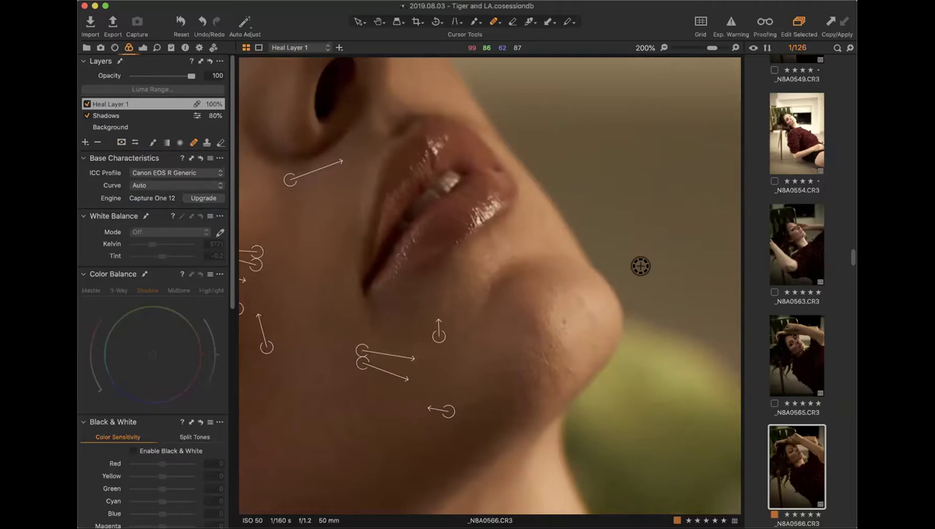
key("super+plus")
scroll(569, 298, "right", 5)
scroll(570, 298, "down", 3)
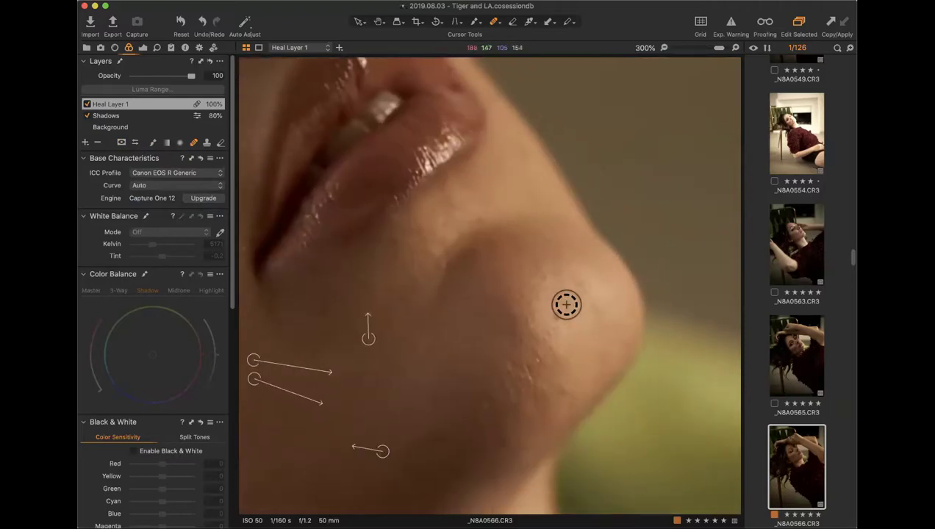
mouse_move(557, 315)
left_mouse_down()
mouse_move(593, 330)
mouse_move(571, 305)
left_mouse_up()
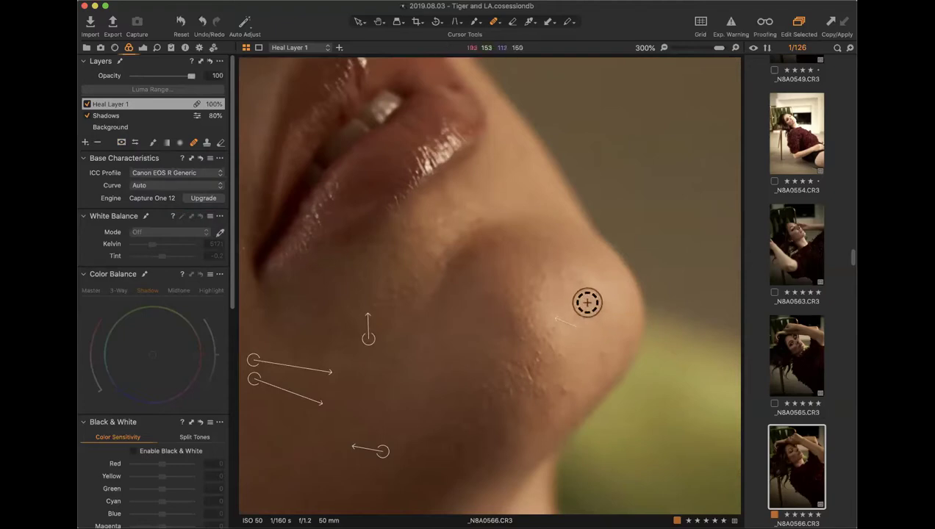
mouse_move(582, 288)
left_mouse_down()
mouse_move(608, 287)
mouse_move(584, 302)
left_mouse_up()
left_click(136, 143)
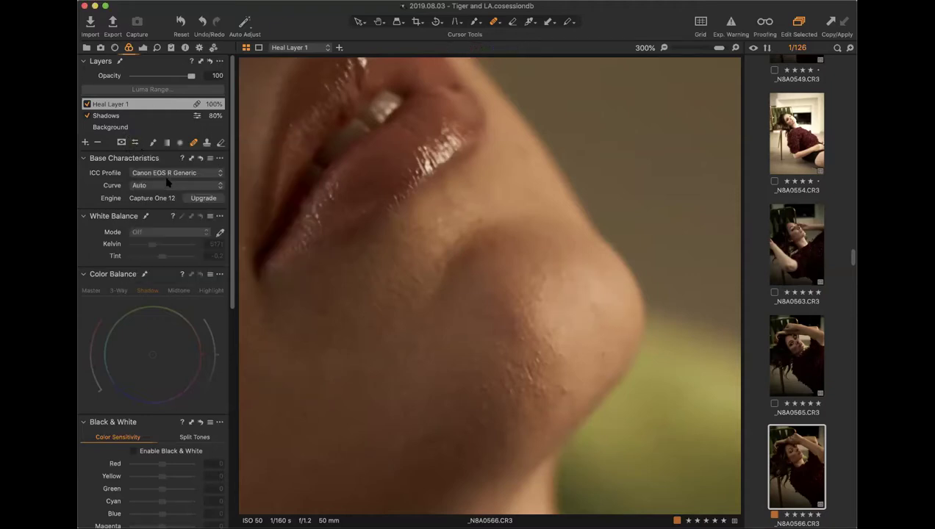
Inspect the retouched skin around the chin, mouth, nose and closed eye at 300% for remaining blemishes.
left_click(137, 143)
left_click_drag(554, 354, 581, 308)
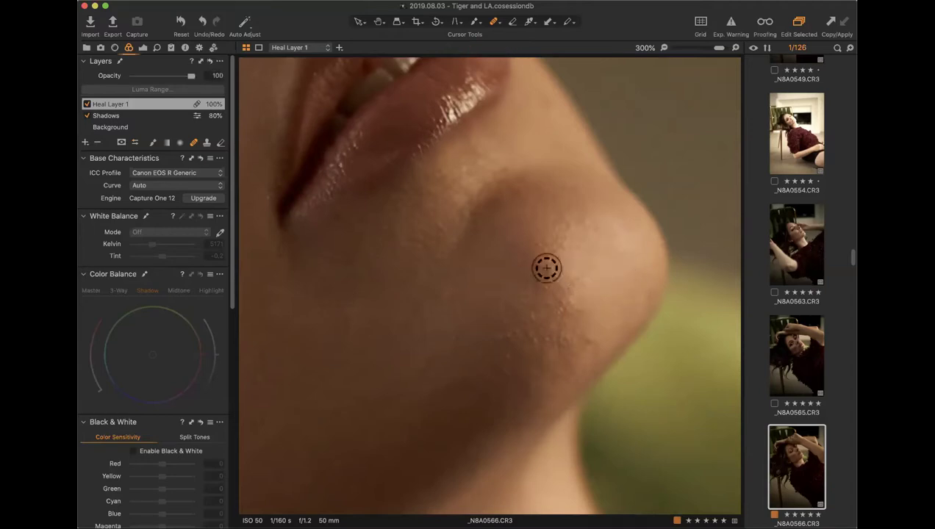
scroll(512, 232, "up", 10)
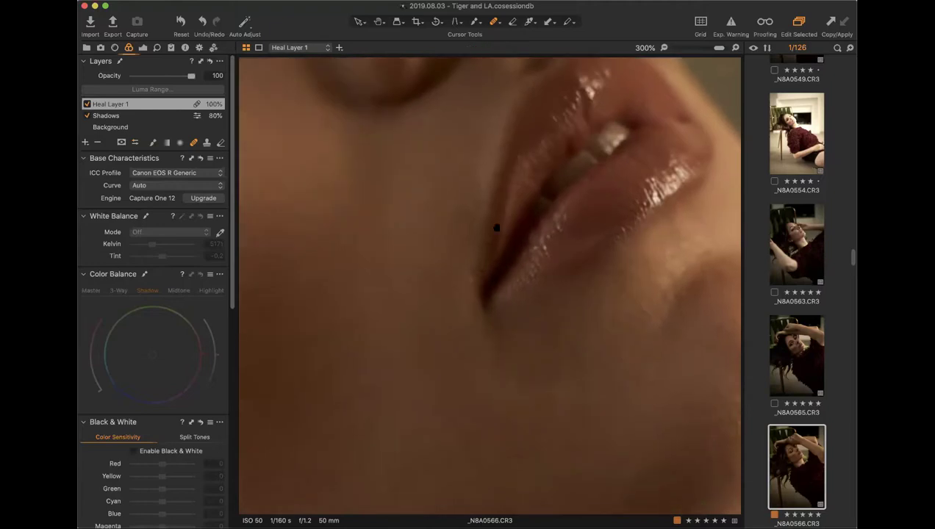
scroll(539, 246, "up", 10)
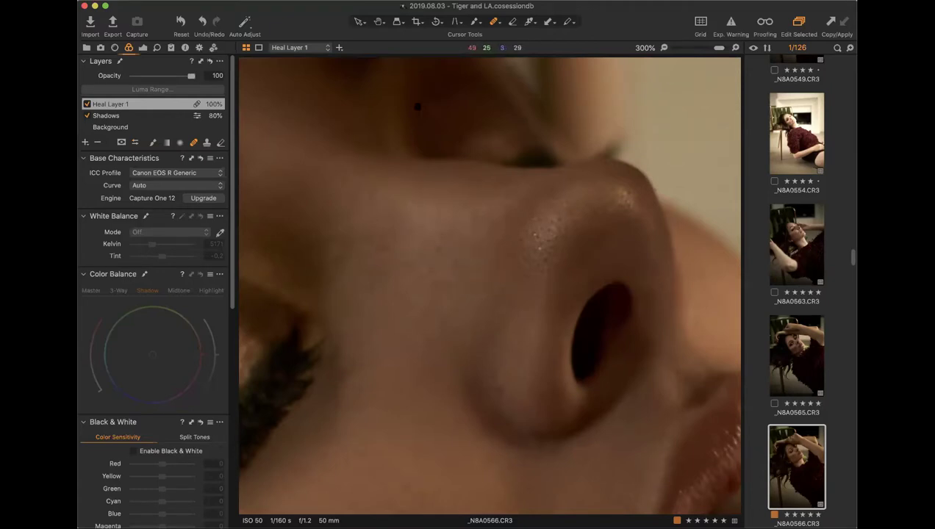
scroll(567, 271, "up", 2)
scroll(568, 271, "left", 2)
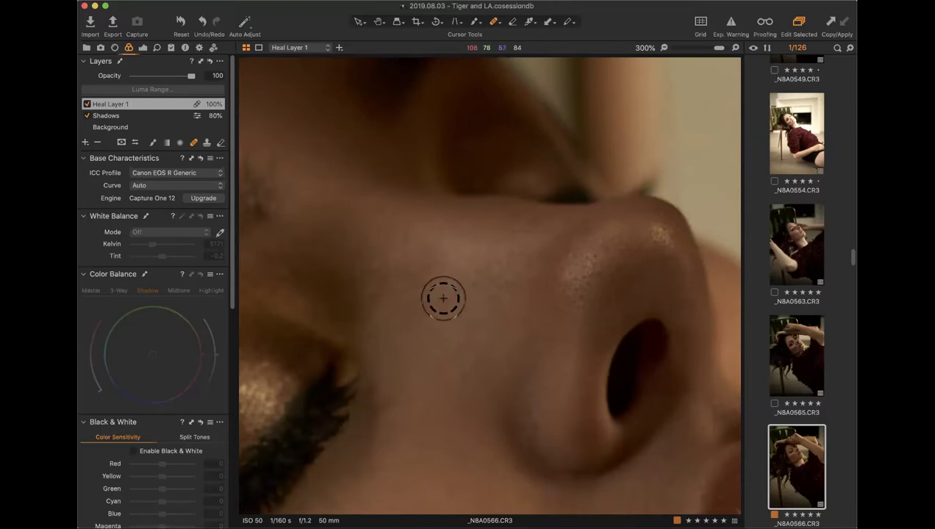
key("alt")
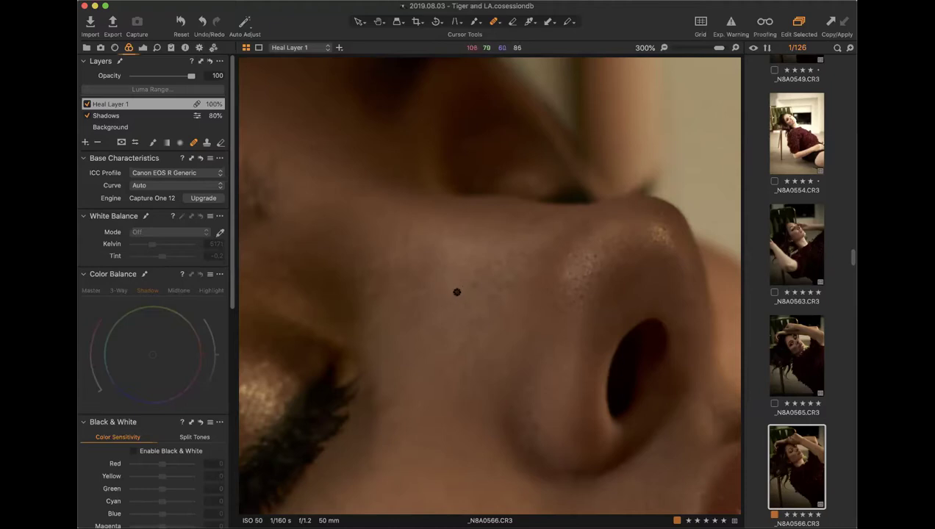
left_click_drag(395, 305, 563, 188)
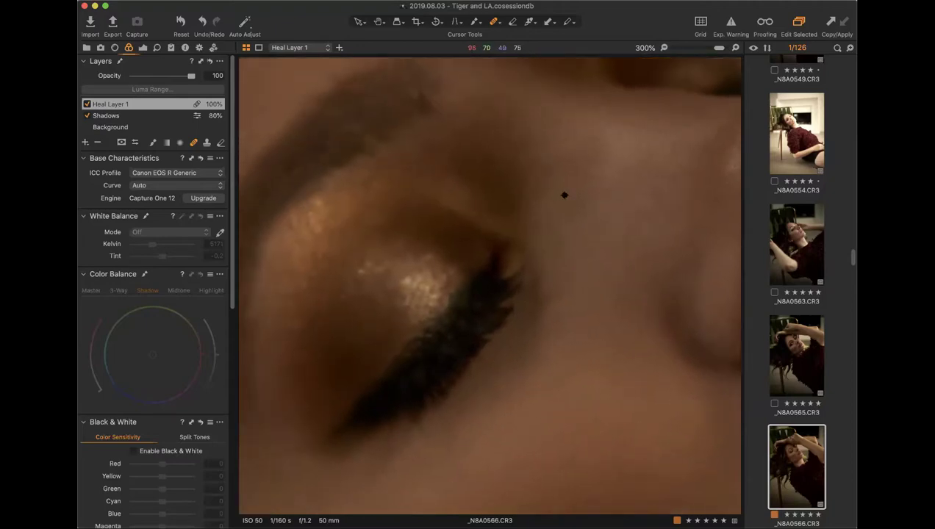
key("super+alt+0")
key("super+minus")
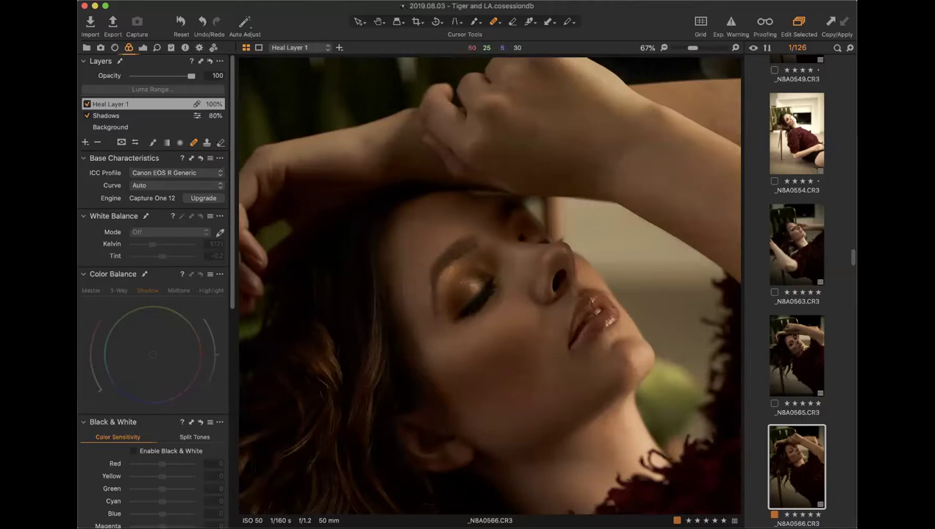
Check the nose, raised arm, back of the hand and forehead at 200%, and return to the wider portrait view.
left_click_drag(599, 212, 471, 140)
scroll(471, 141, "up", 5)
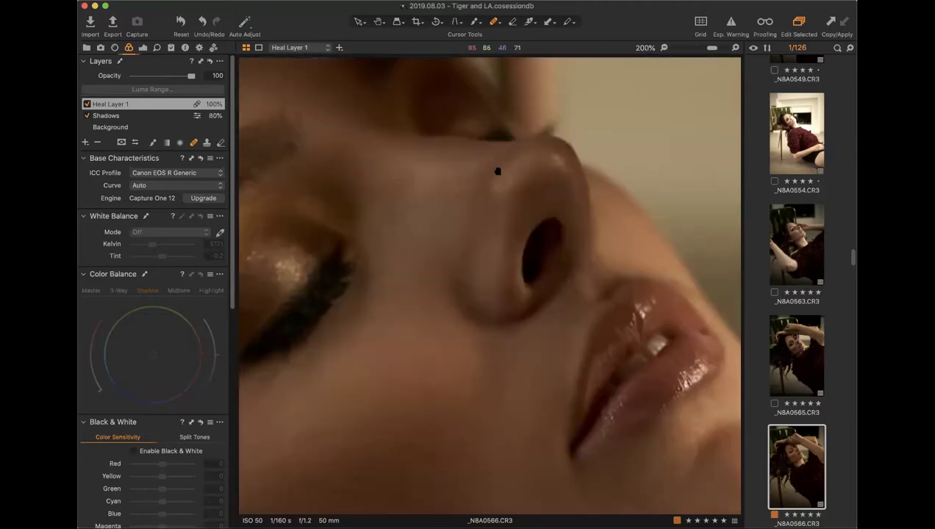
scroll(497, 171, "up", 5)
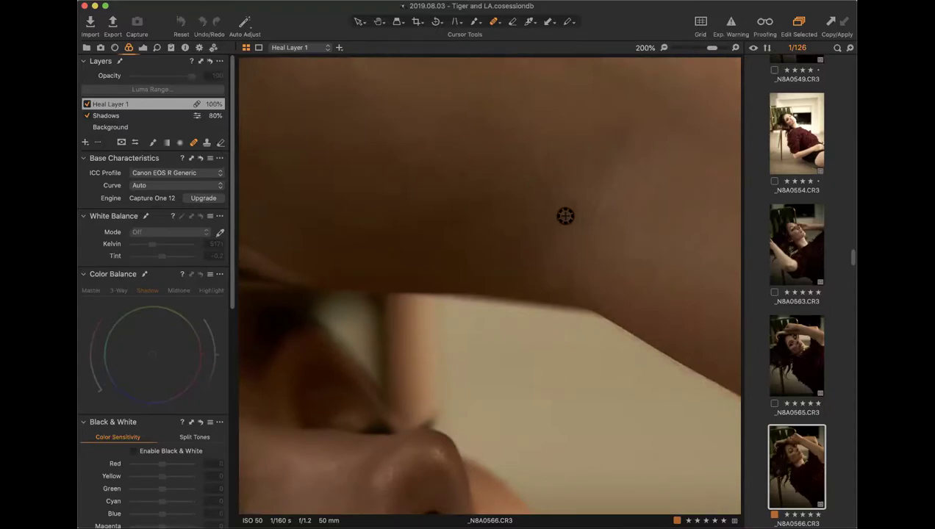
scroll(425, 192, "up", 5)
scroll(503, 271, "down", 10)
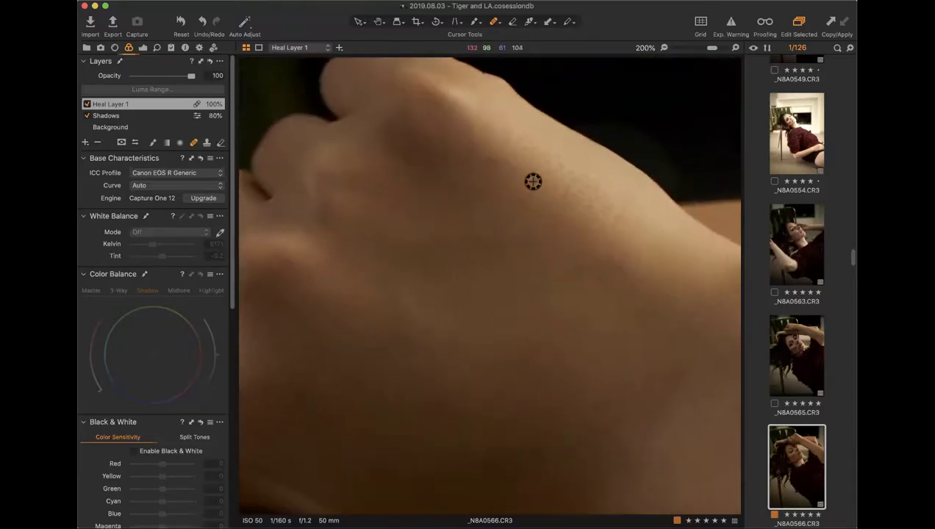
scroll(348, 277, "down", 10)
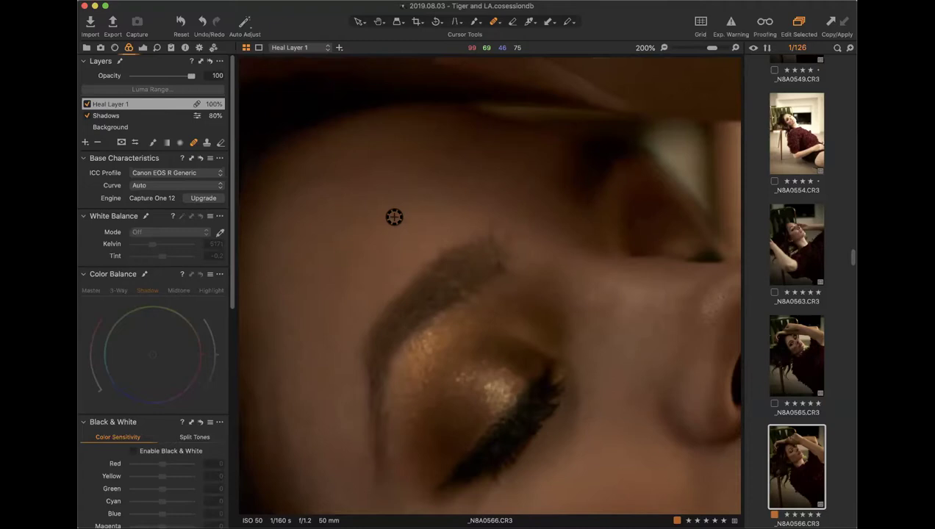
scroll(394, 217, "down", 4)
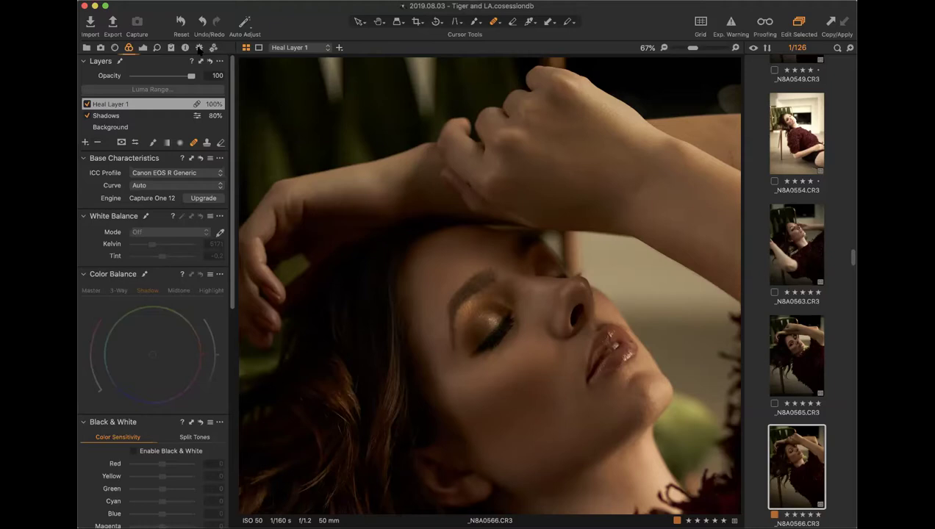
Open the output settings and view the list of tools that can be added there.
left_click(199, 49)
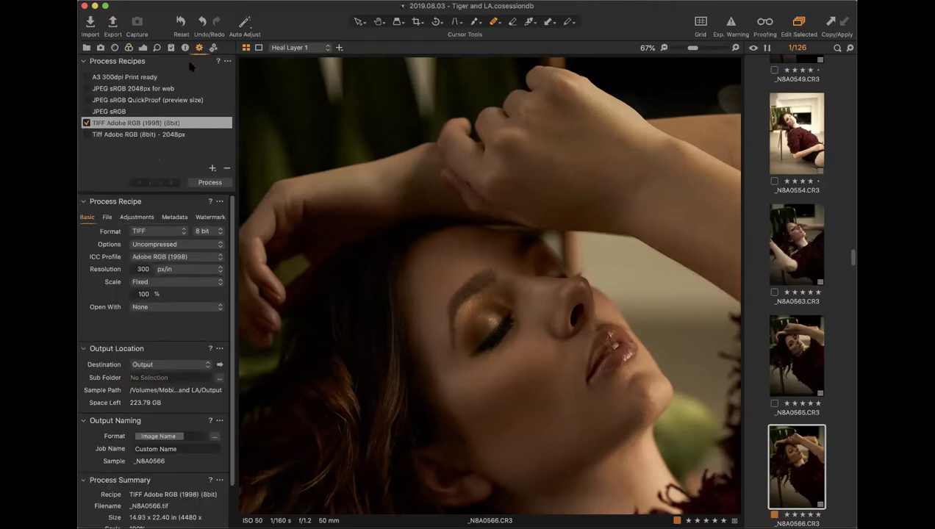
right_click(191, 65)
mouse_move(212, 68)
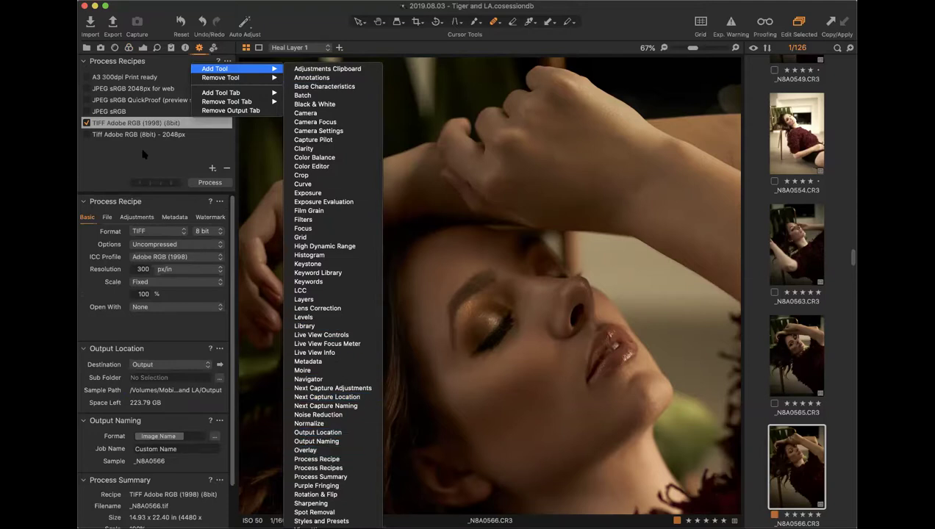
left_click(144, 157)
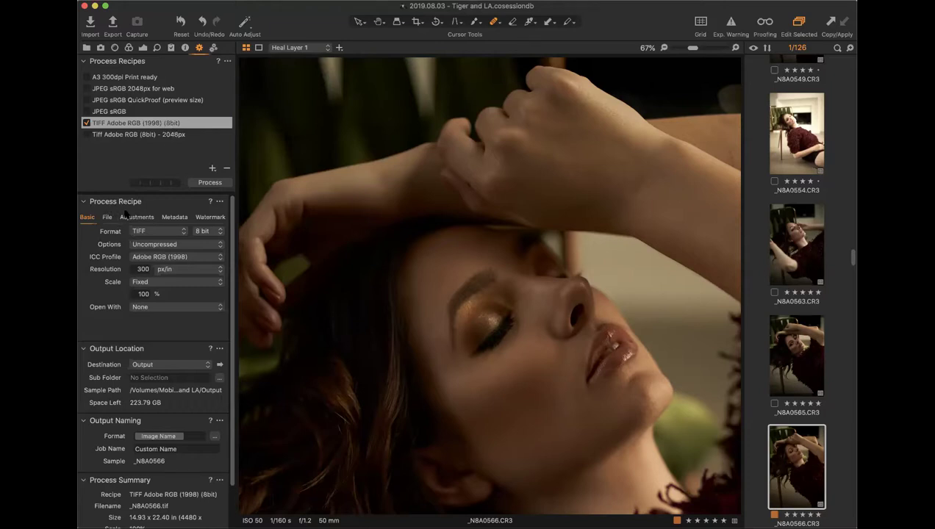
Review the compression, ICC profile and Open With choices of the TIFF Adobe RGB (1998) (8bit) recipe.
left_click(178, 247)
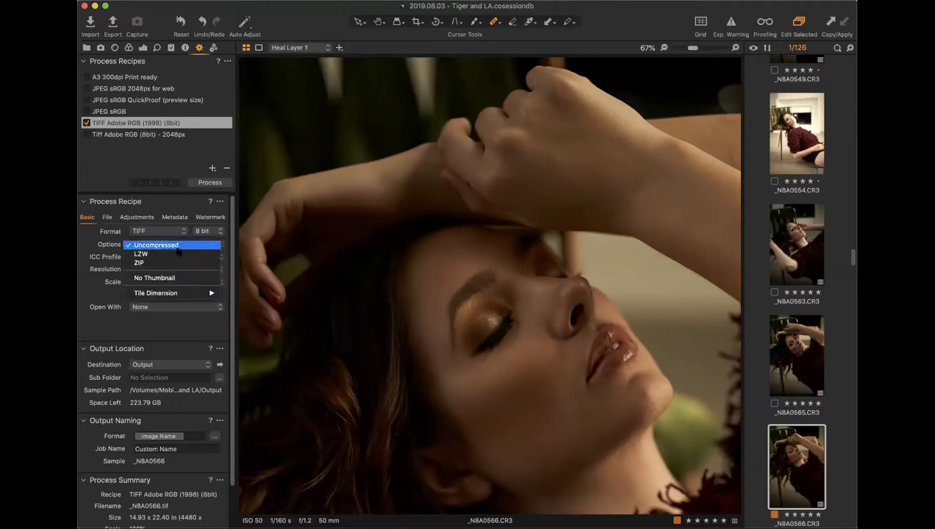
left_click(178, 250)
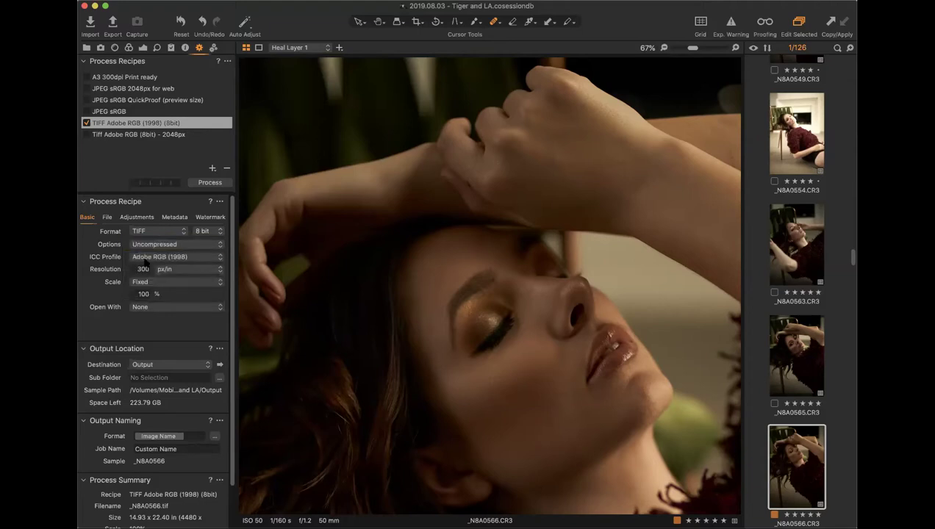
left_click(159, 259)
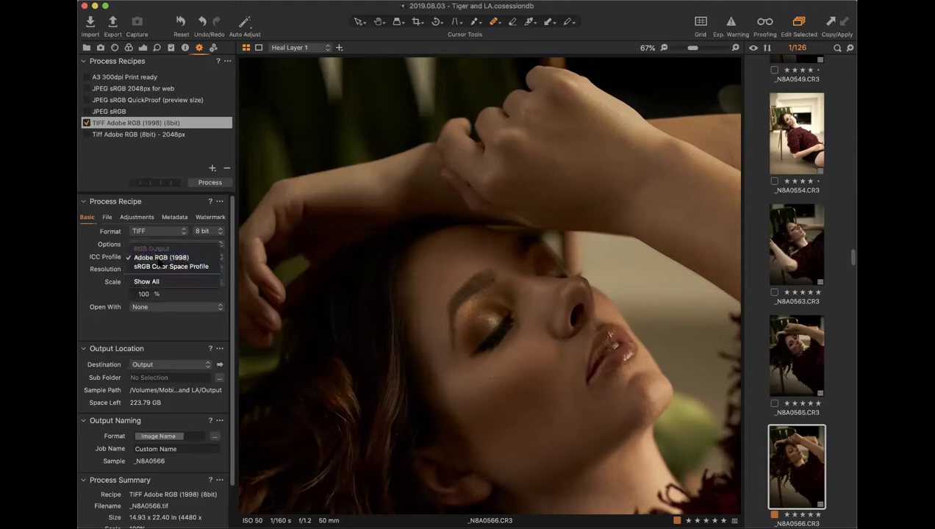
left_click(158, 256)
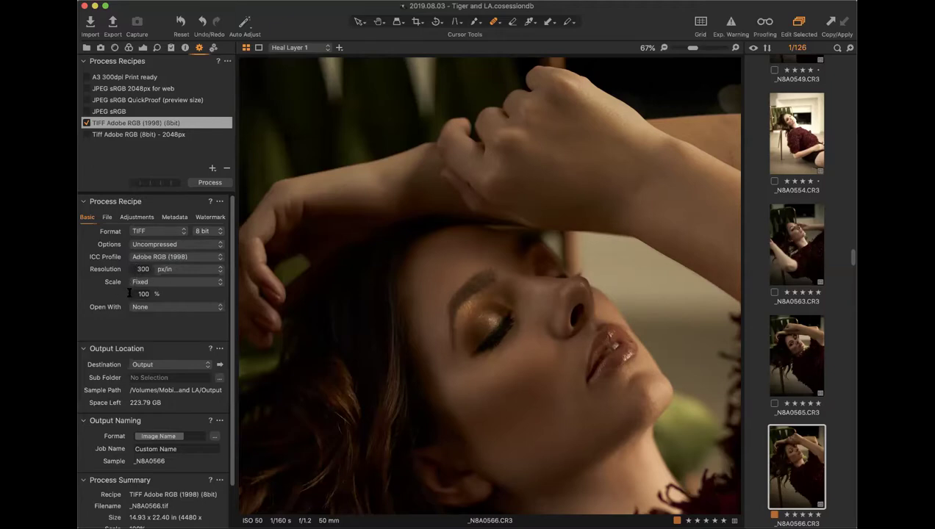
left_click(147, 308)
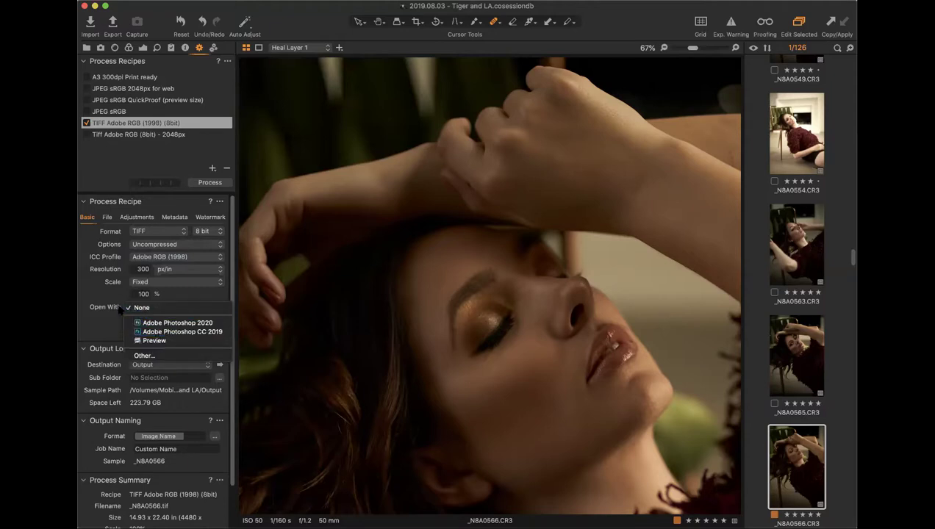
left_click(117, 219)
Try Output Location as the TIFF recipe's root folder, view the output destination choices, and restore Image Folder as the root.
left_click(108, 218)
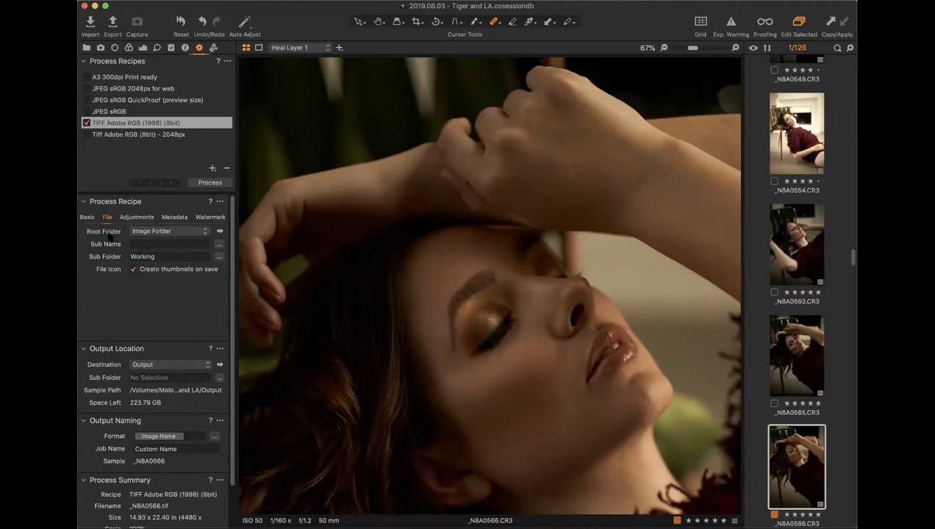
left_click(155, 231)
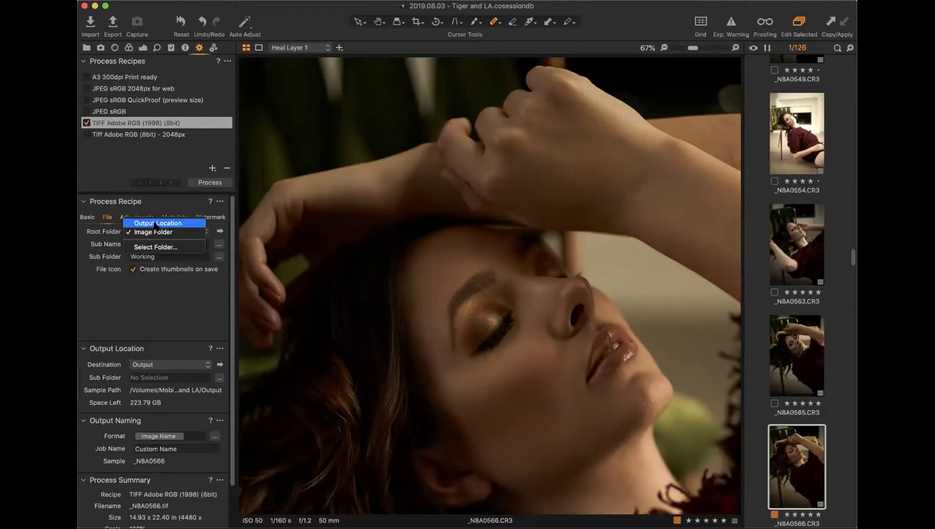
left_click(155, 224)
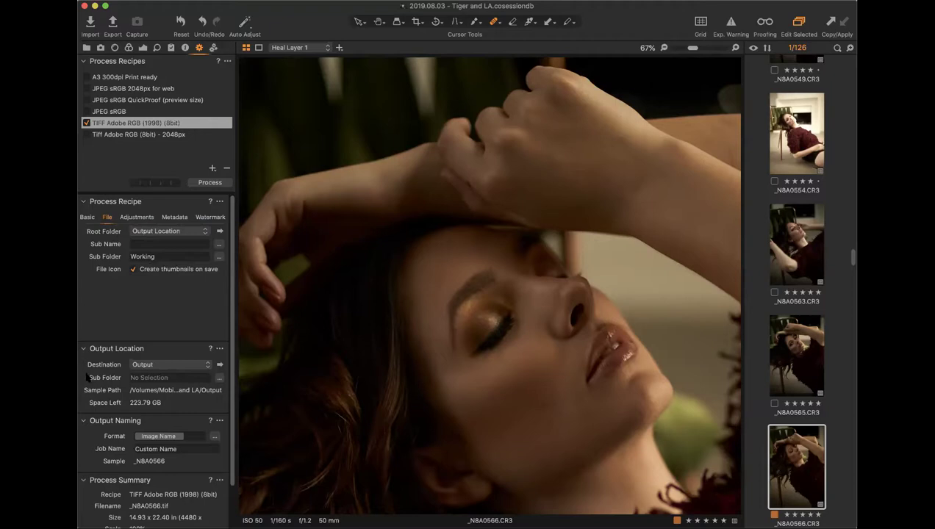
left_click(142, 364)
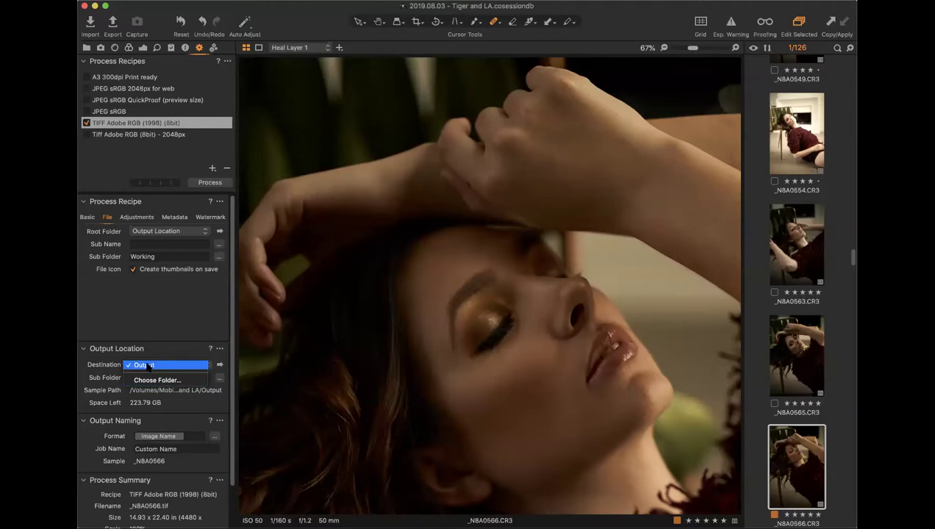
left_click(152, 324)
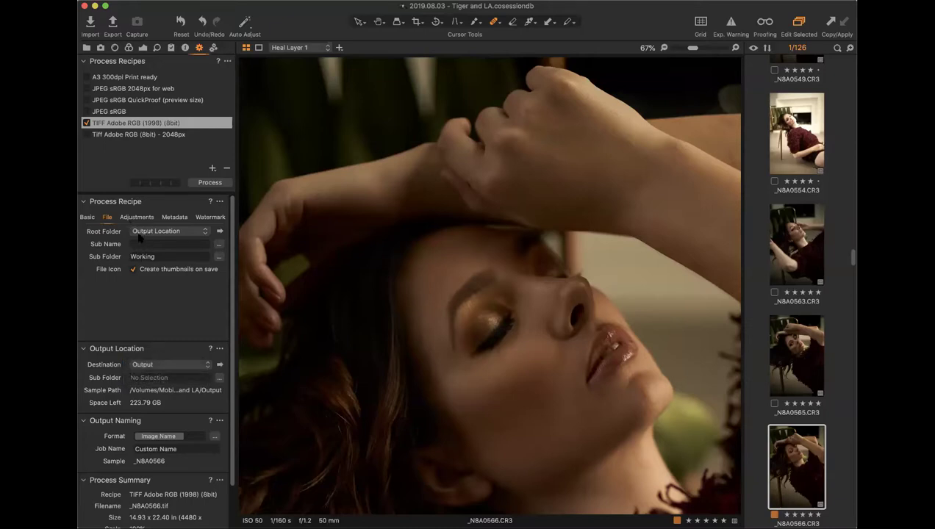
left_click(145, 232)
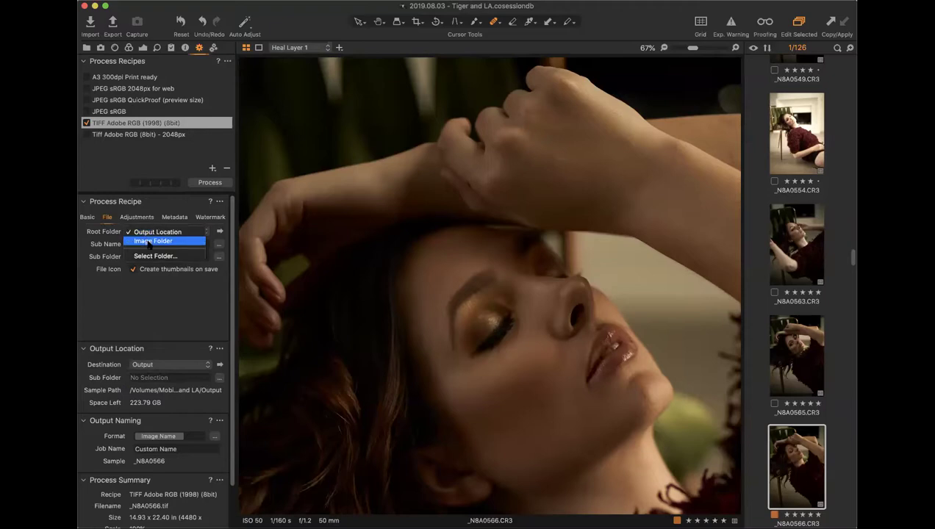
left_click(148, 243)
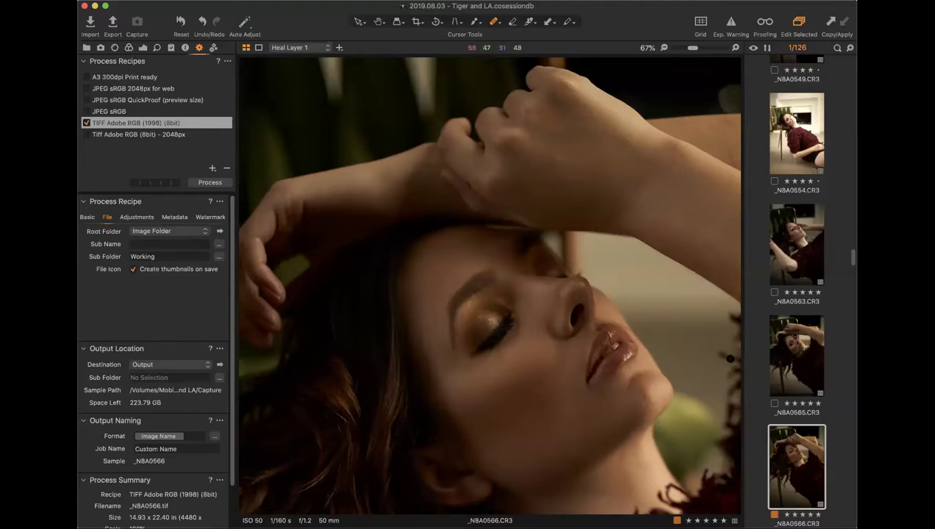
Check the TIFF recipe's sub folder name and set the processed files to open with Adobe Photoshop CC 2019.
left_click_drag(154, 256, 125, 255)
left_click(148, 255)
left_click(166, 258)
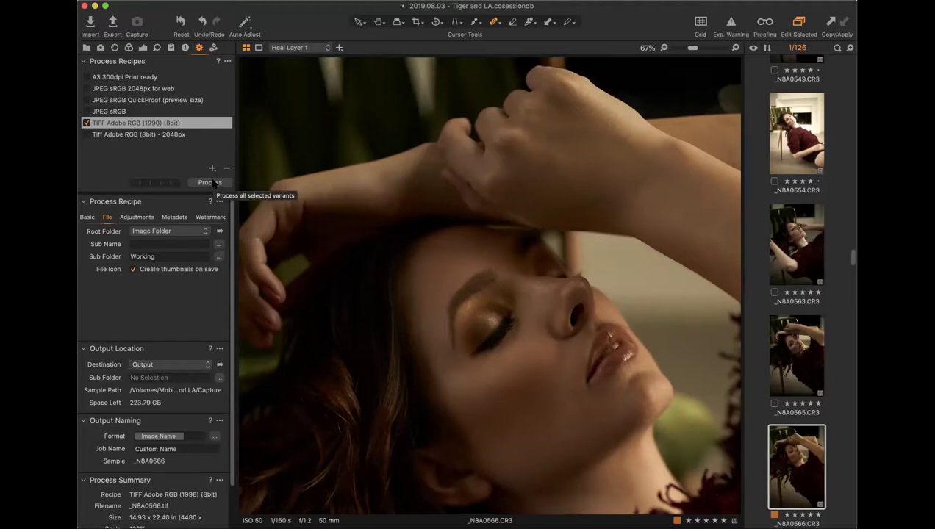
left_click(86, 217)
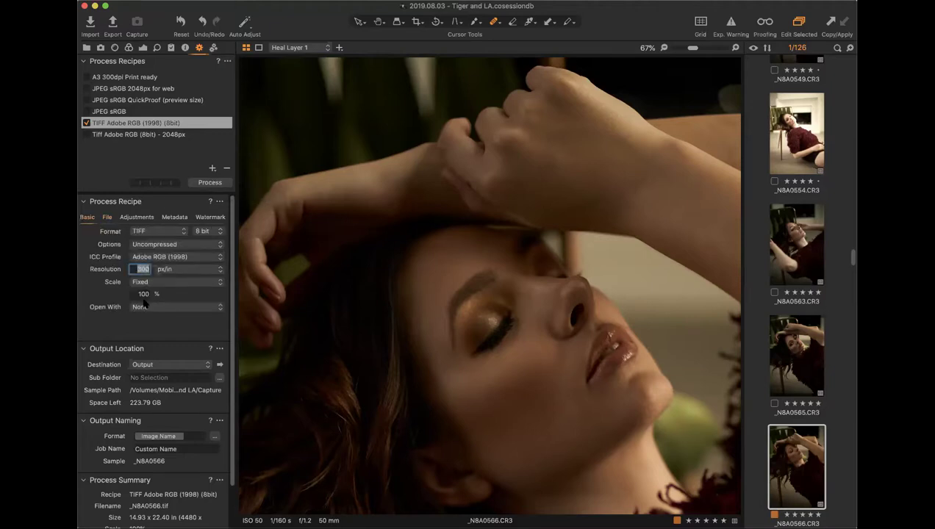
left_click(146, 307)
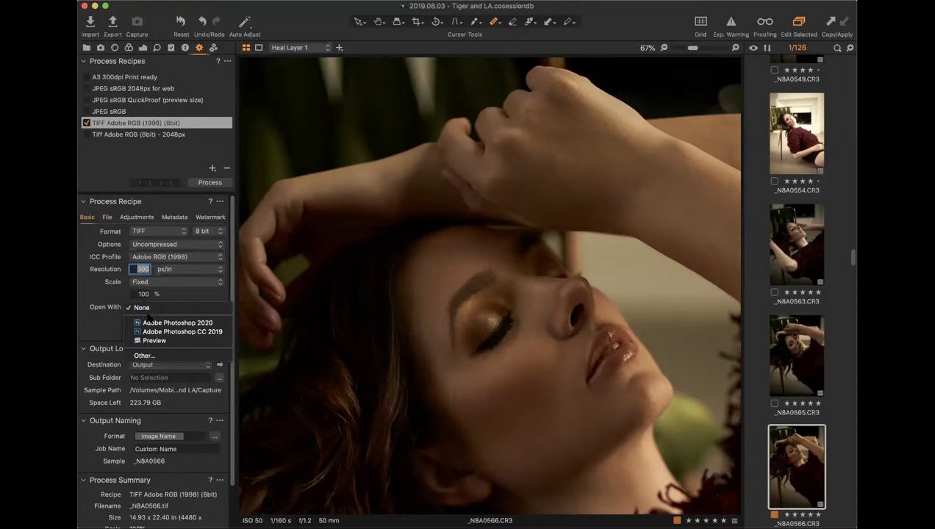
left_click(156, 332)
left_click(108, 217)
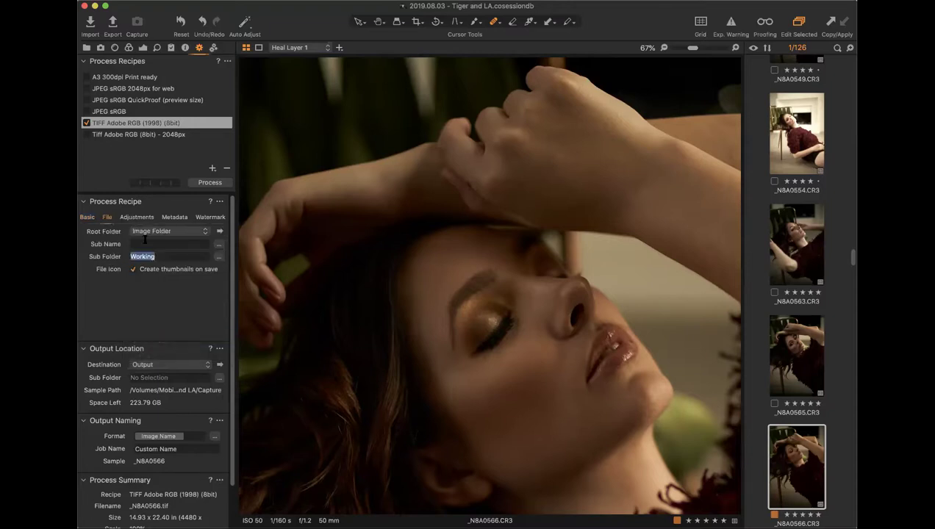
Enable the JPEG sRGB process recipe and disable the TIFF Adobe RGB (1998) (8bit) recipe.
left_click(97, 113)
left_click(86, 112)
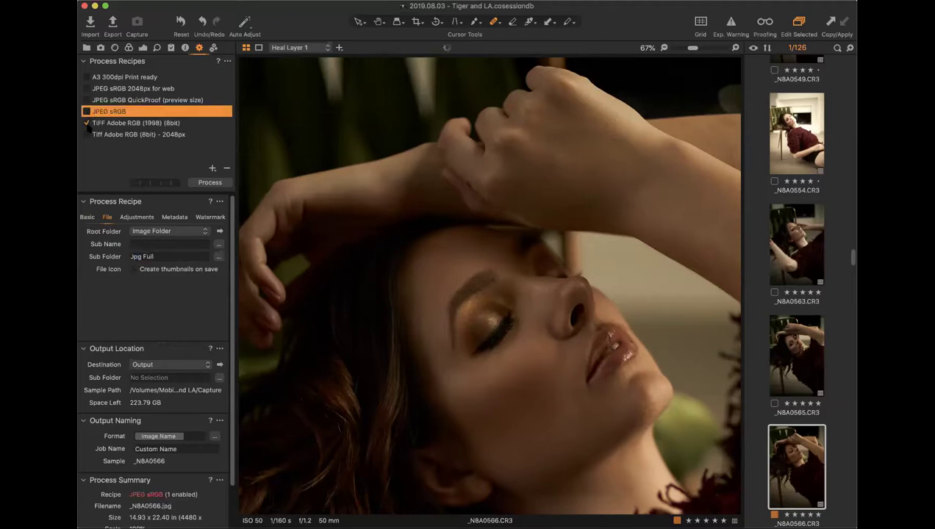
left_click(86, 123)
View the output destination choices for the JPEG sRGB recipe and display its crop and sharpening settings.
left_click(139, 365)
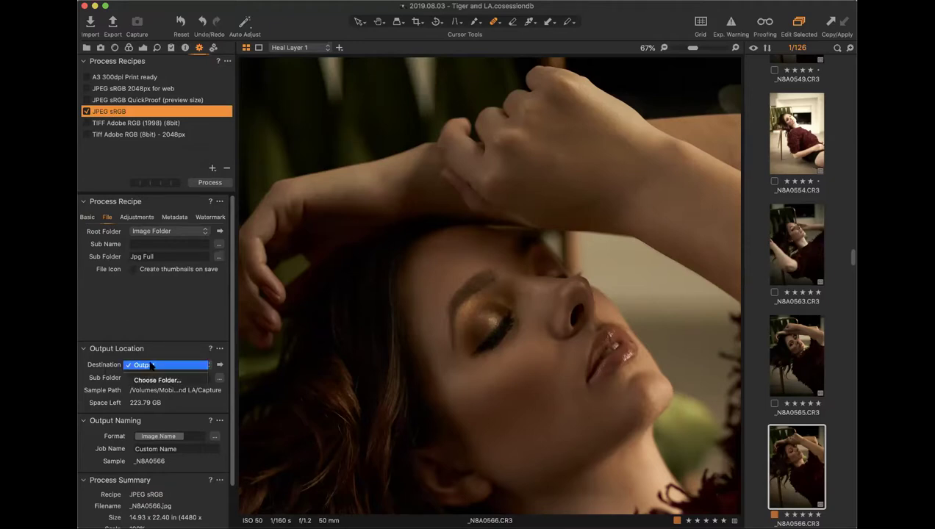
left_click(152, 364)
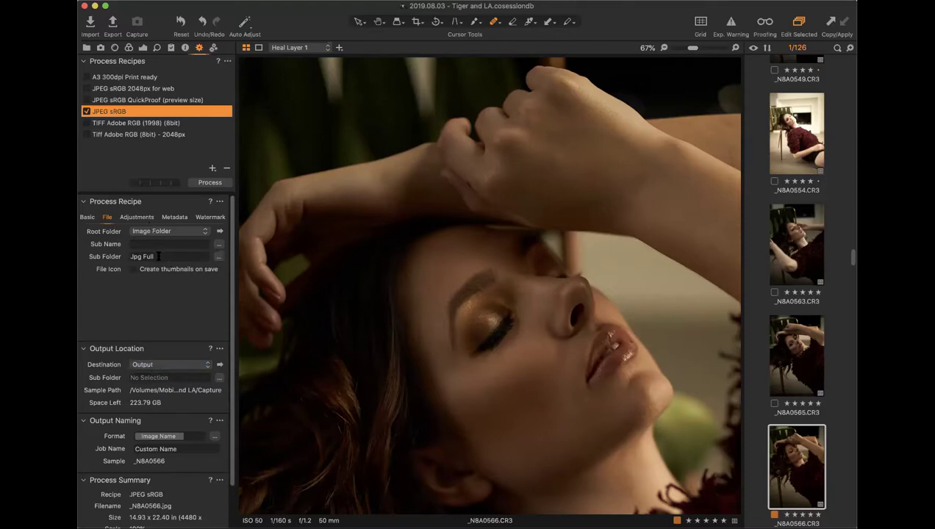
left_click(141, 217)
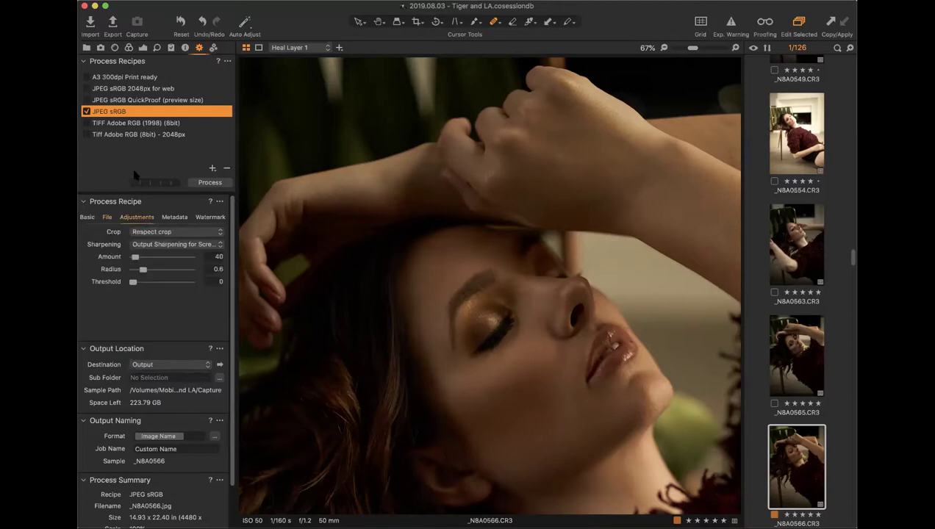
Enable the TIFF Adobe RGB (1998) (8bit) recipe instead of JPEG sRGB, keeping crop at Respect crop and sharpening at Disable all.
left_click(119, 123)
left_click(125, 124)
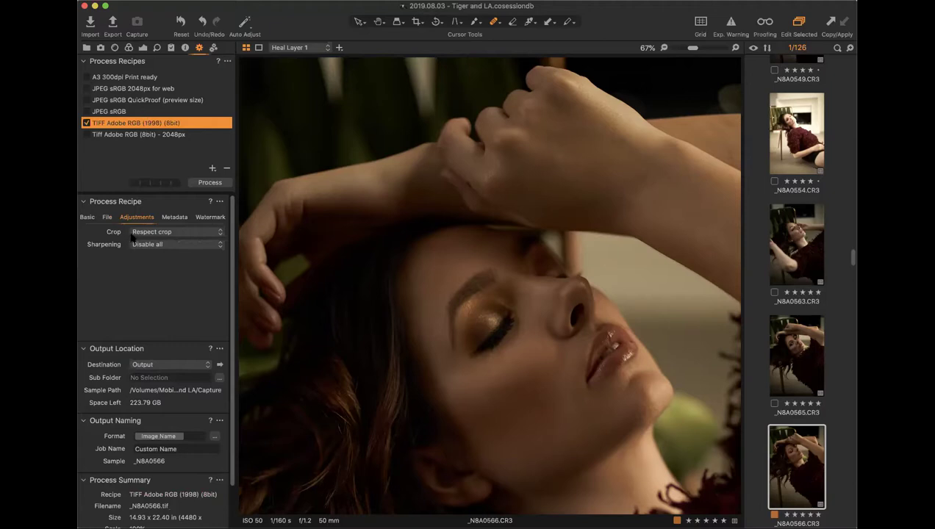
left_click(159, 234)
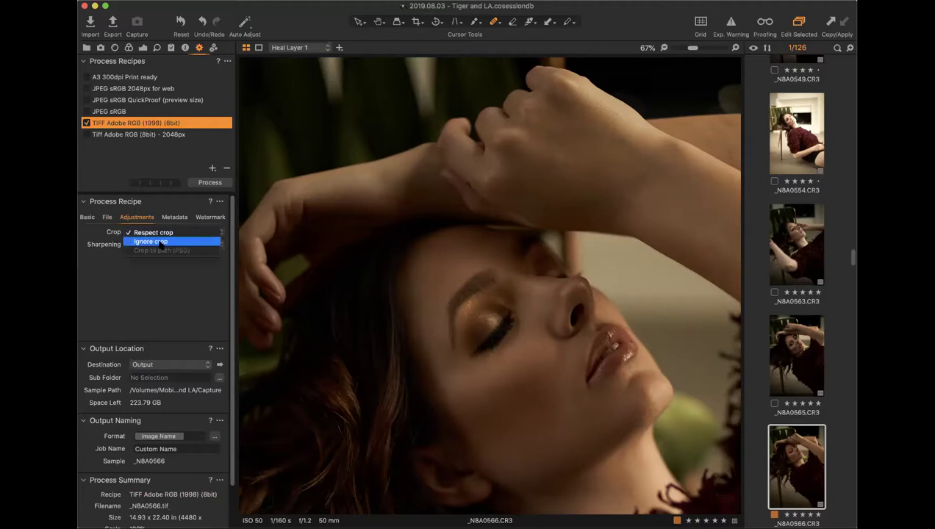
left_click(163, 233)
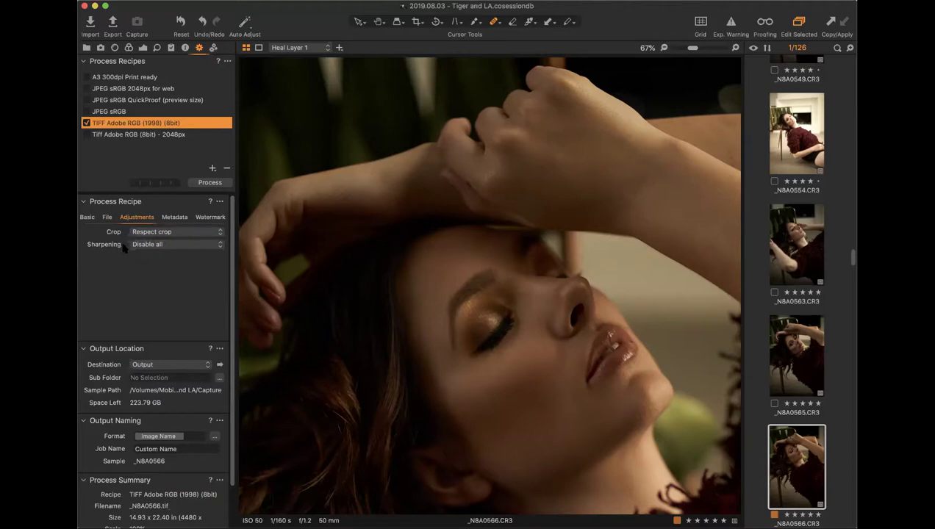
left_click(170, 246)
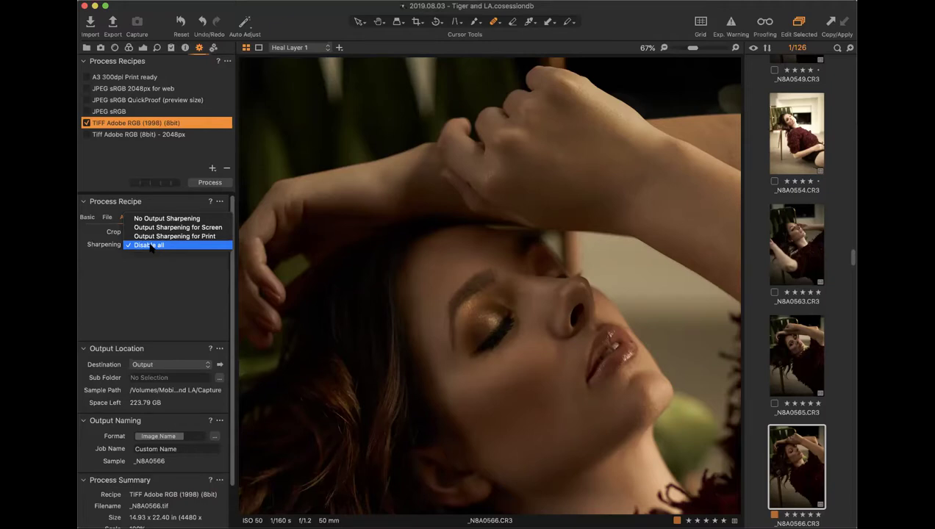
left_click(150, 246)
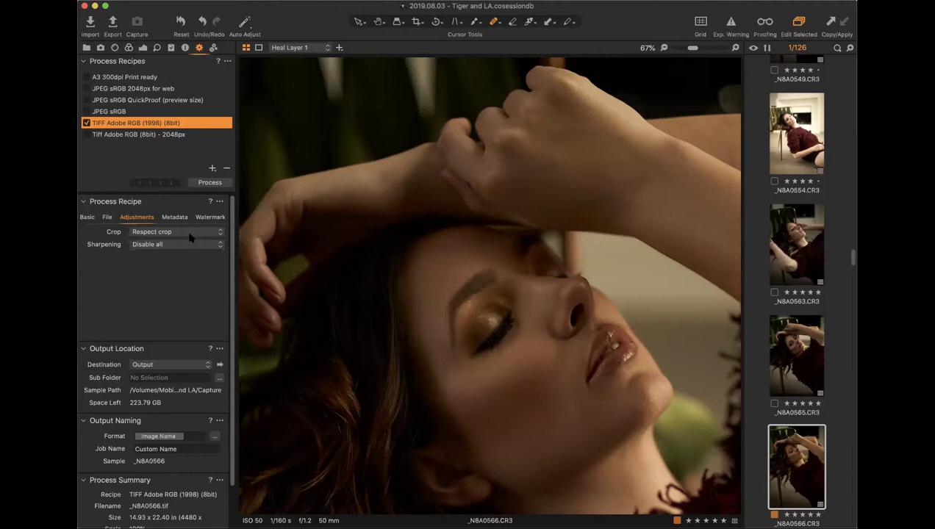
Fit the whole portrait in the viewer and set the TIFF recipe's watermark kind to Image.
left_click(482, 301)
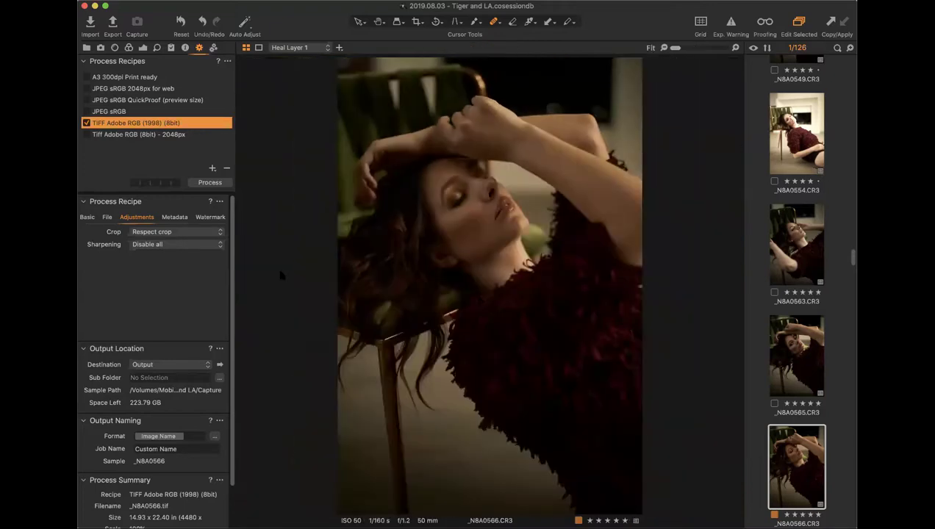
left_click(182, 217)
left_click(211, 217)
left_click(183, 218)
left_click(205, 218)
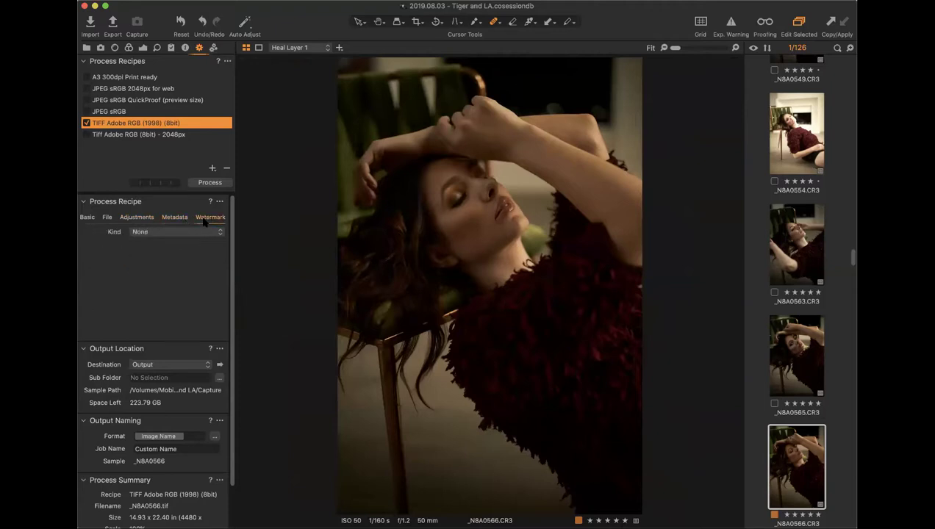
left_click(173, 232)
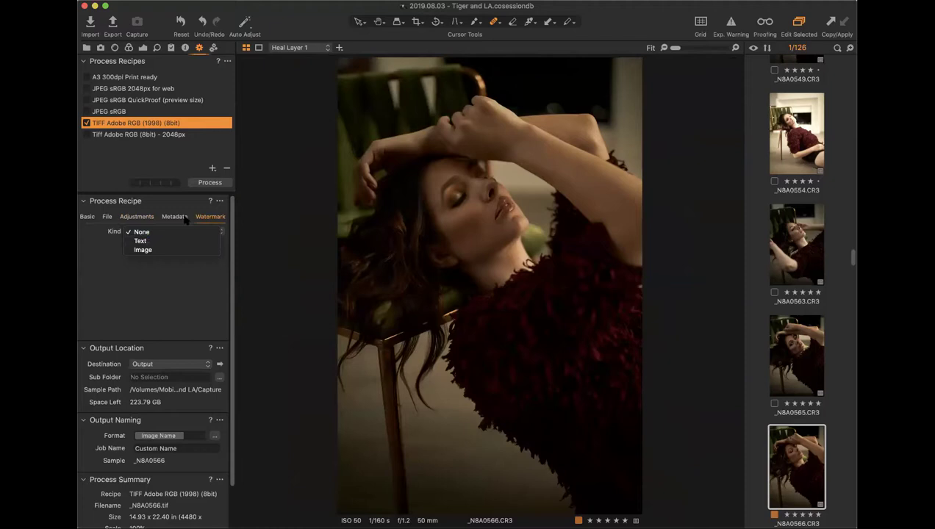
left_click(143, 249)
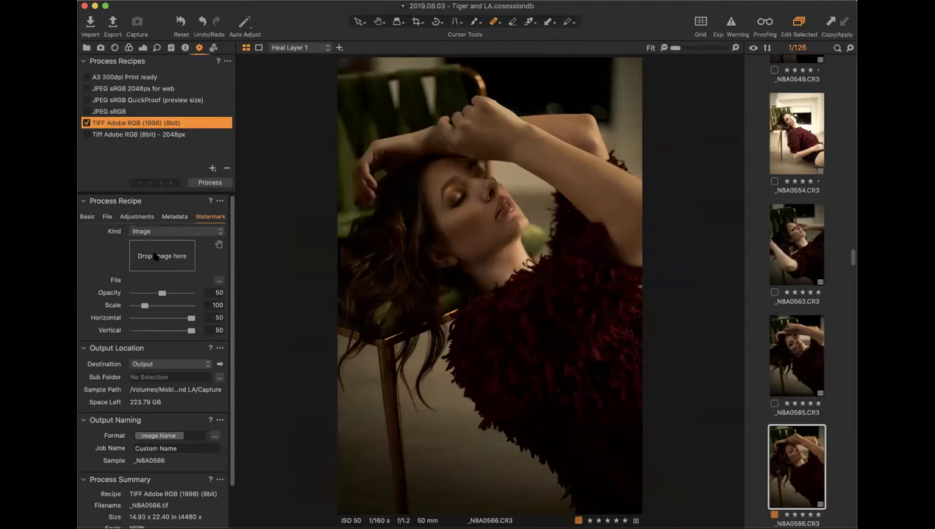
Review the TIFF recipe's metadata options and process summary, and return to the layer and exposure adjustments.
left_click(184, 216)
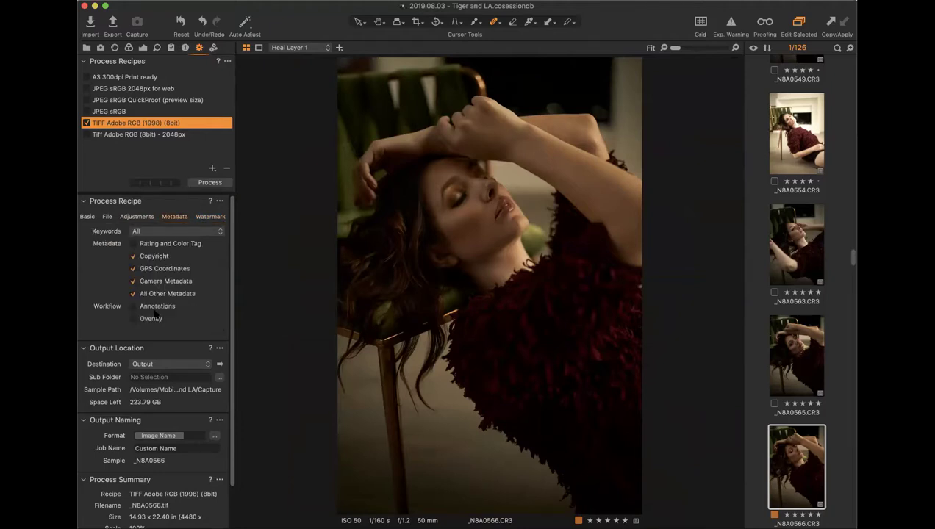
scroll(156, 312, "down", 3)
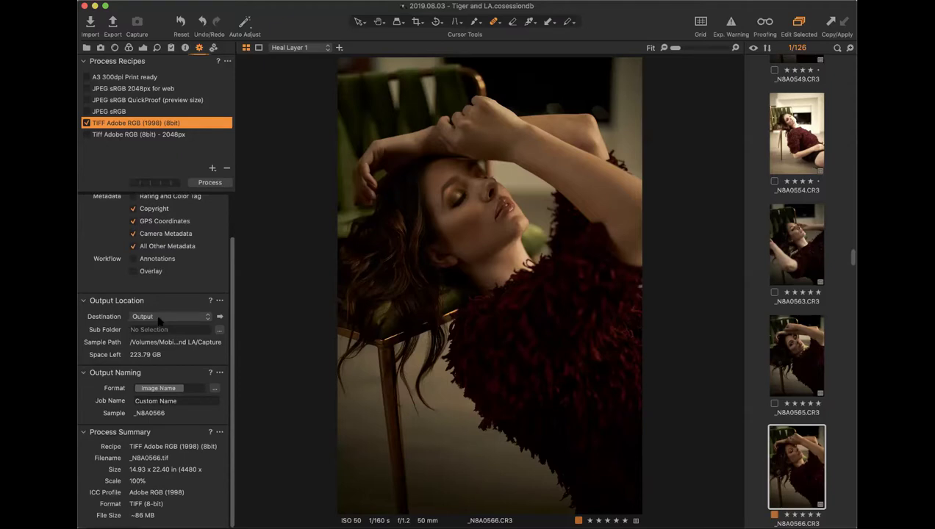
left_click(143, 48)
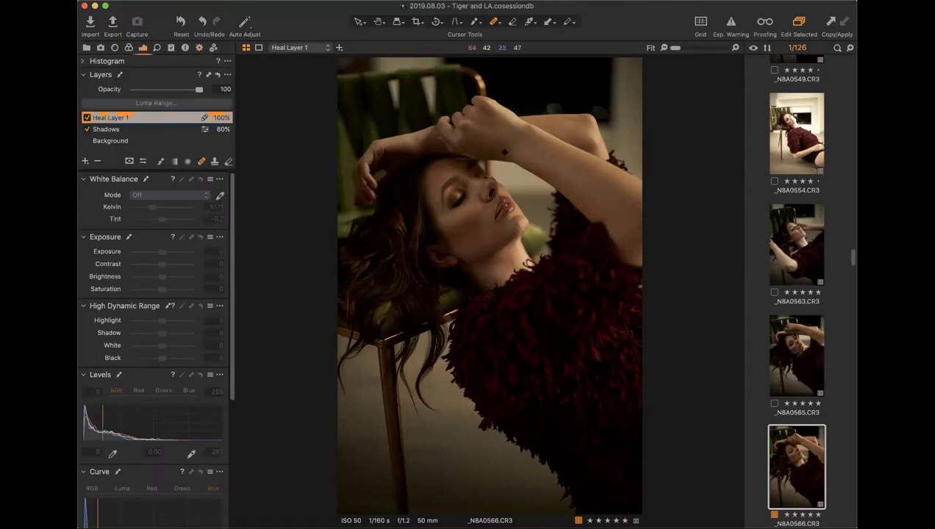